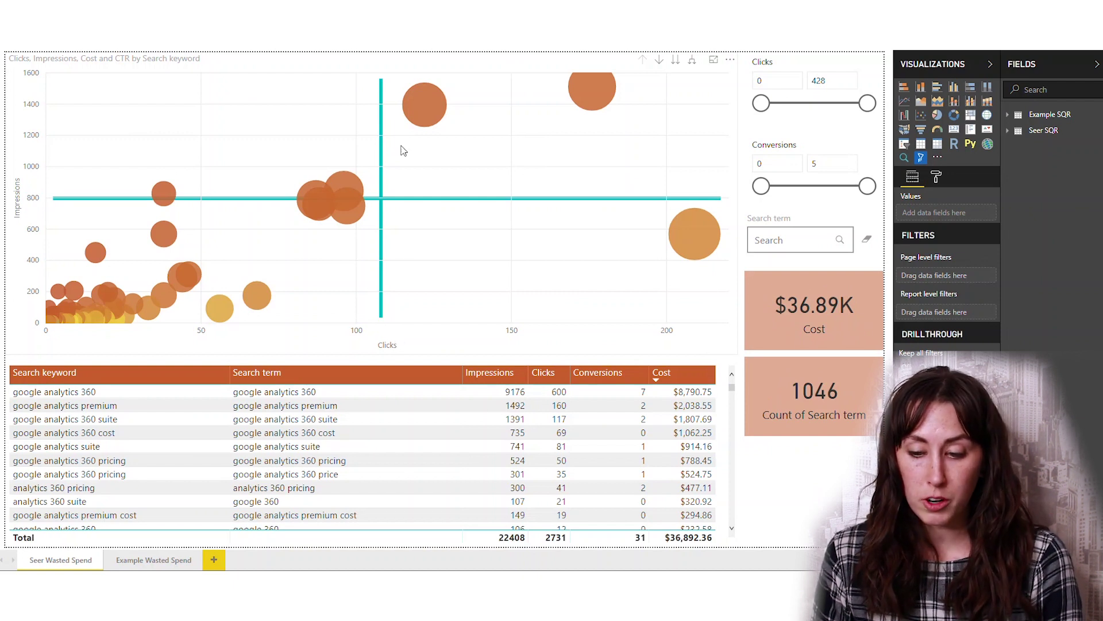
- Inspect the scatter chart's fields, then filter the report to the +ecommerce +tracking keyword
click(456, 113)
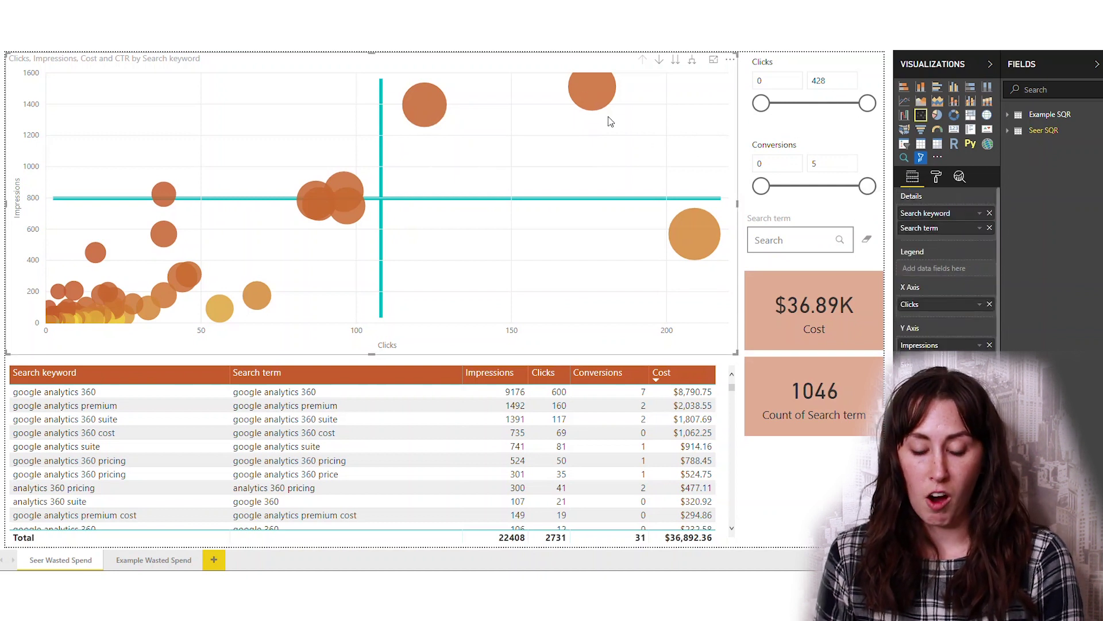
mouse_move(452, 110)
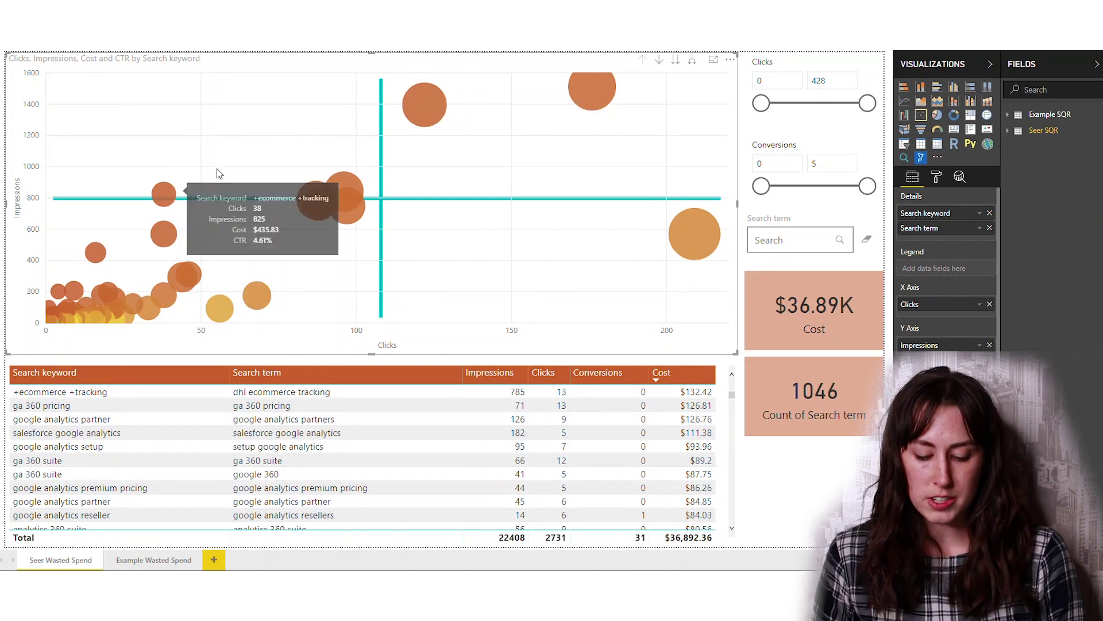
click(166, 193)
scroll(302, 433, up, 3)
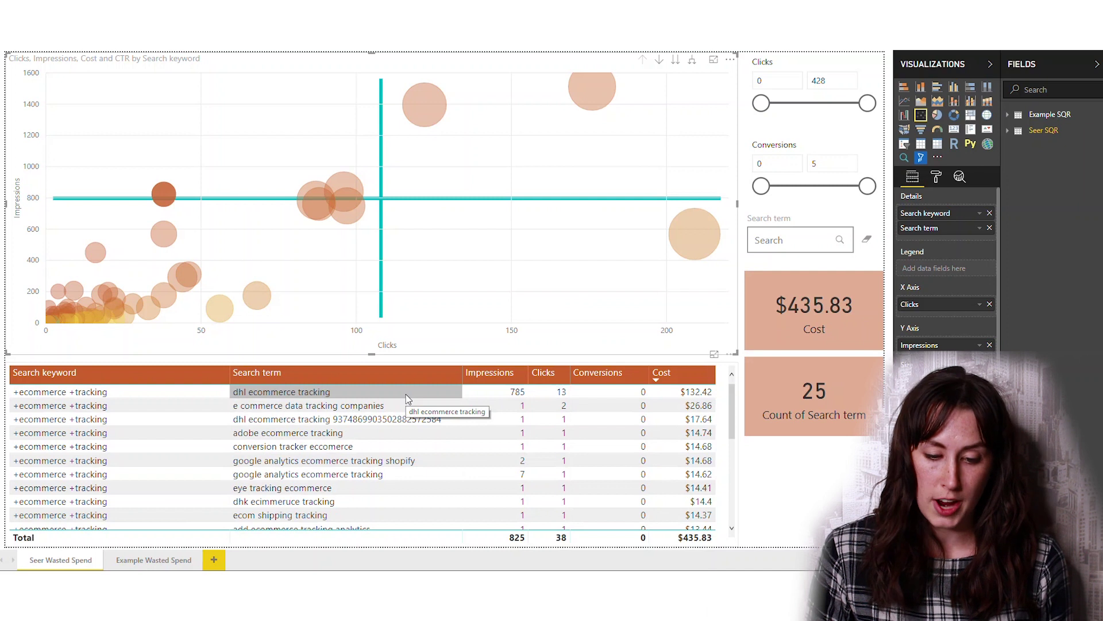
click(797, 241)
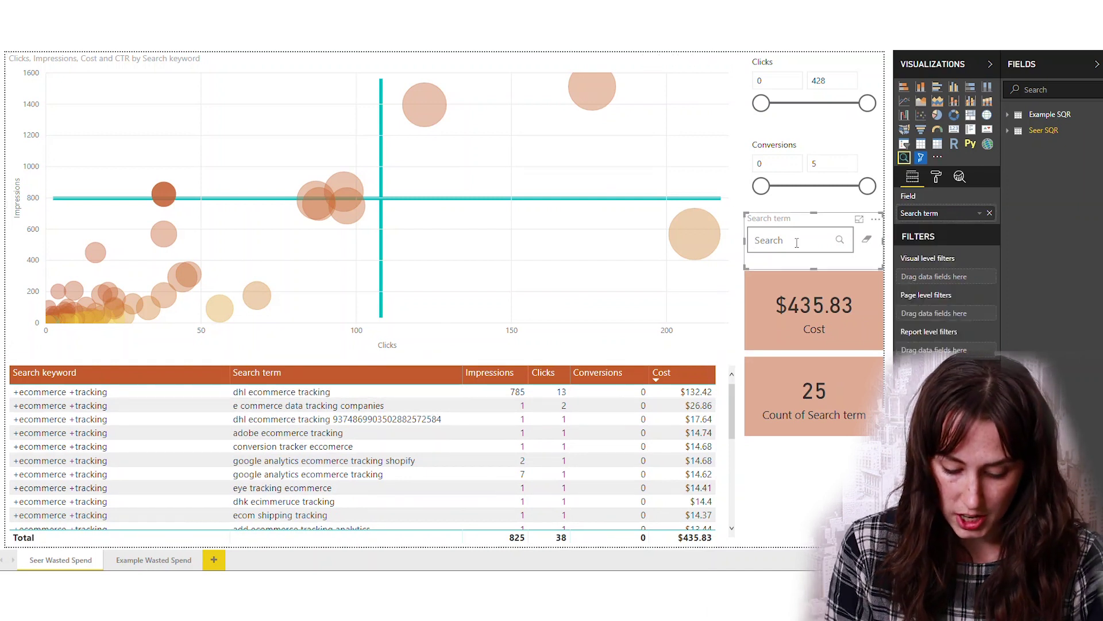
text(dhl)
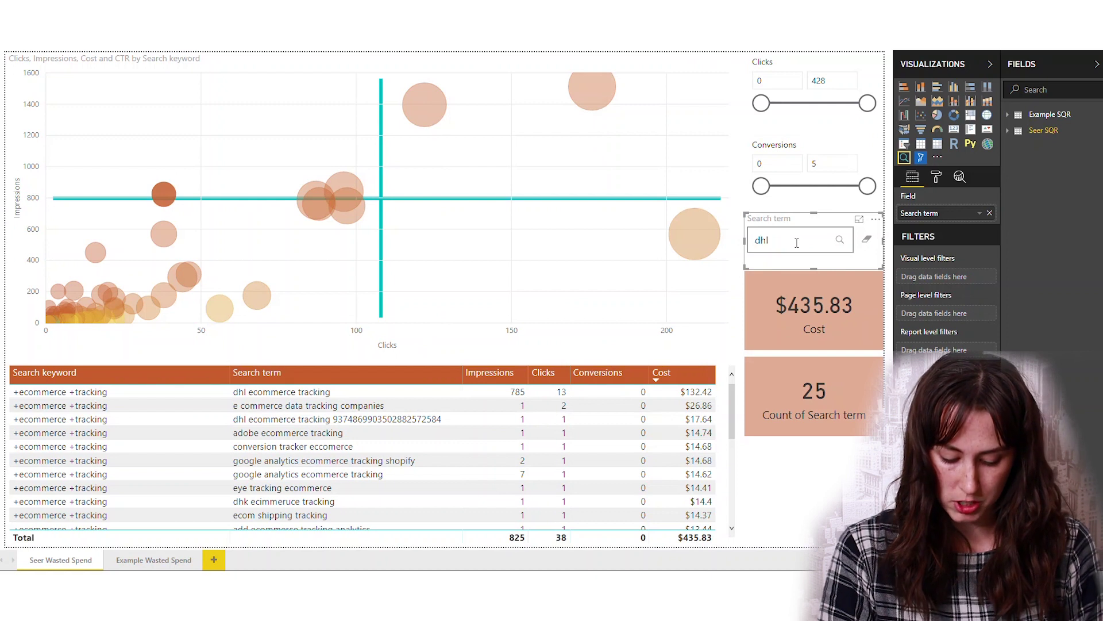
key(Return)
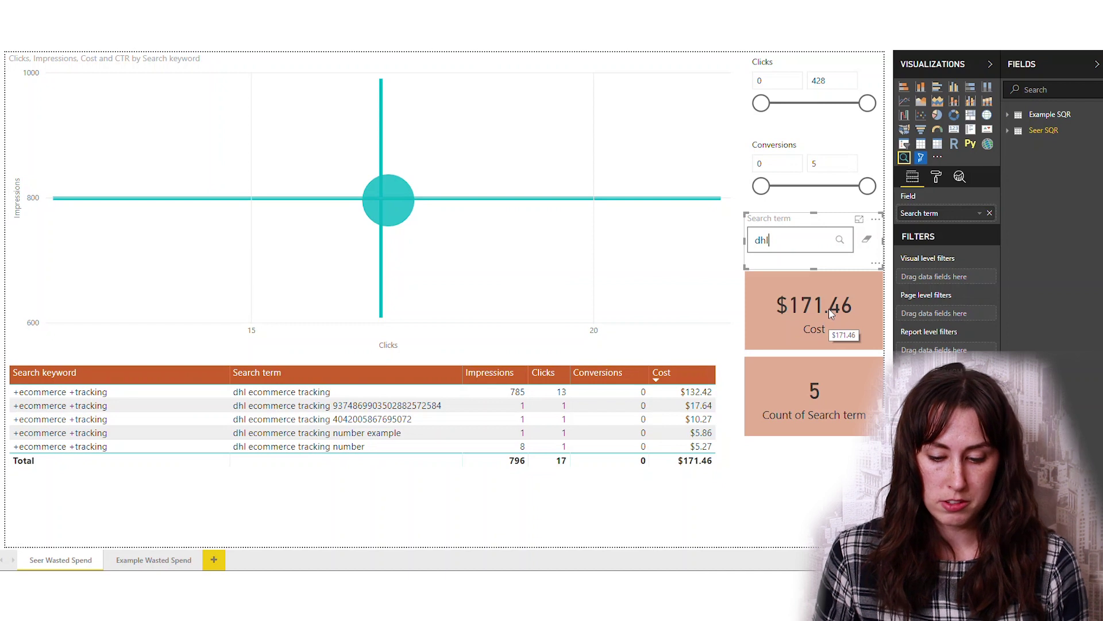
click(868, 247)
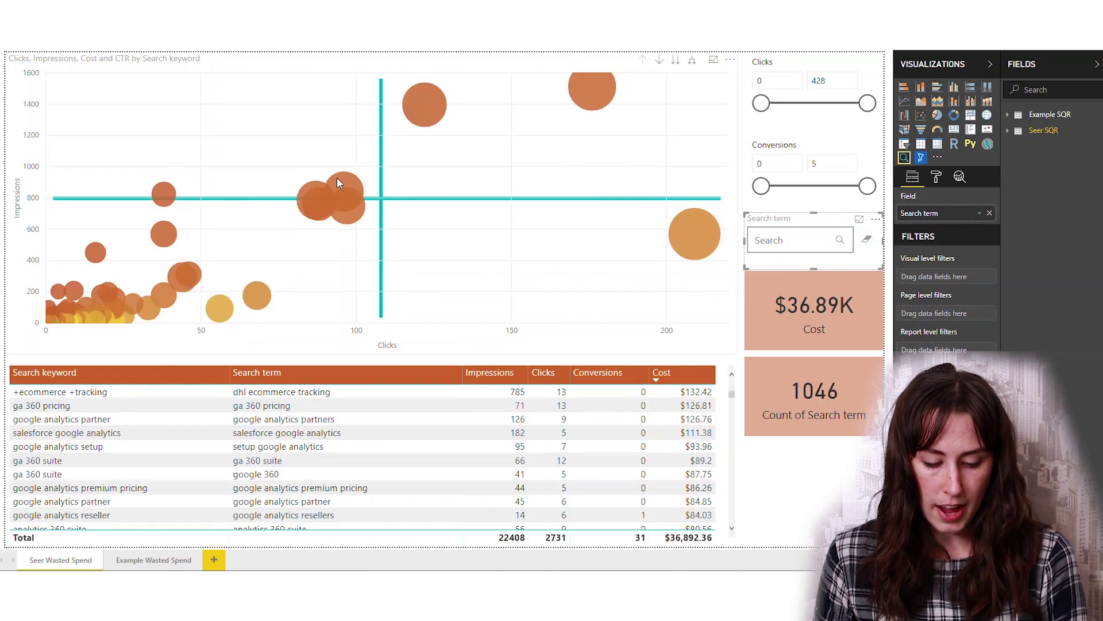
- Filter the report to the google analytics 360 pricing and cost keywords, totalling $2.85K
mouse_move(336, 183)
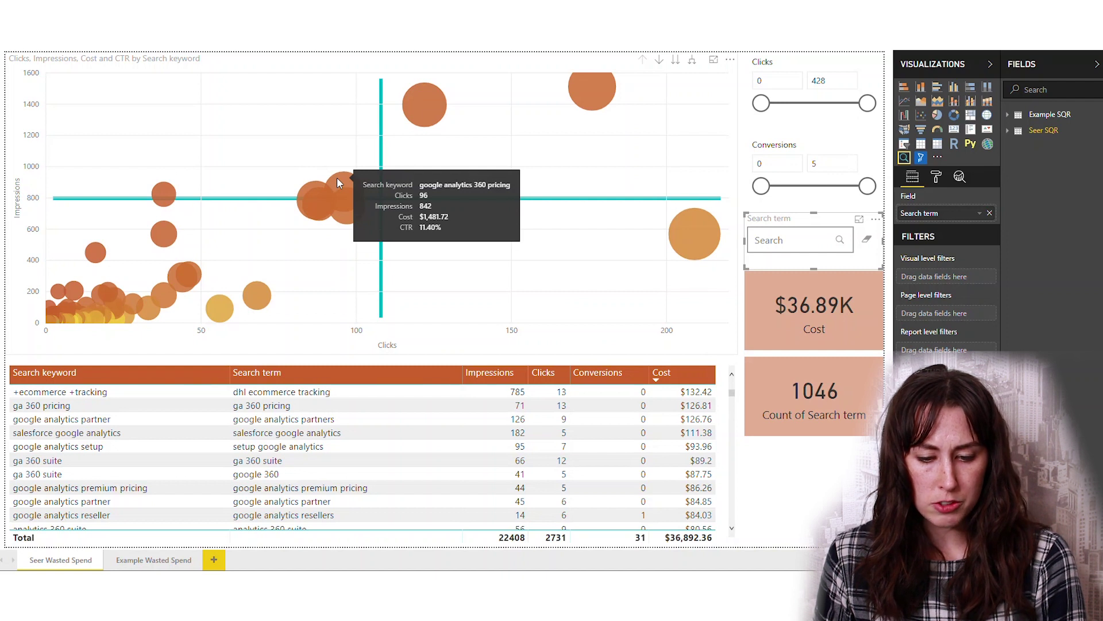
click(337, 179)
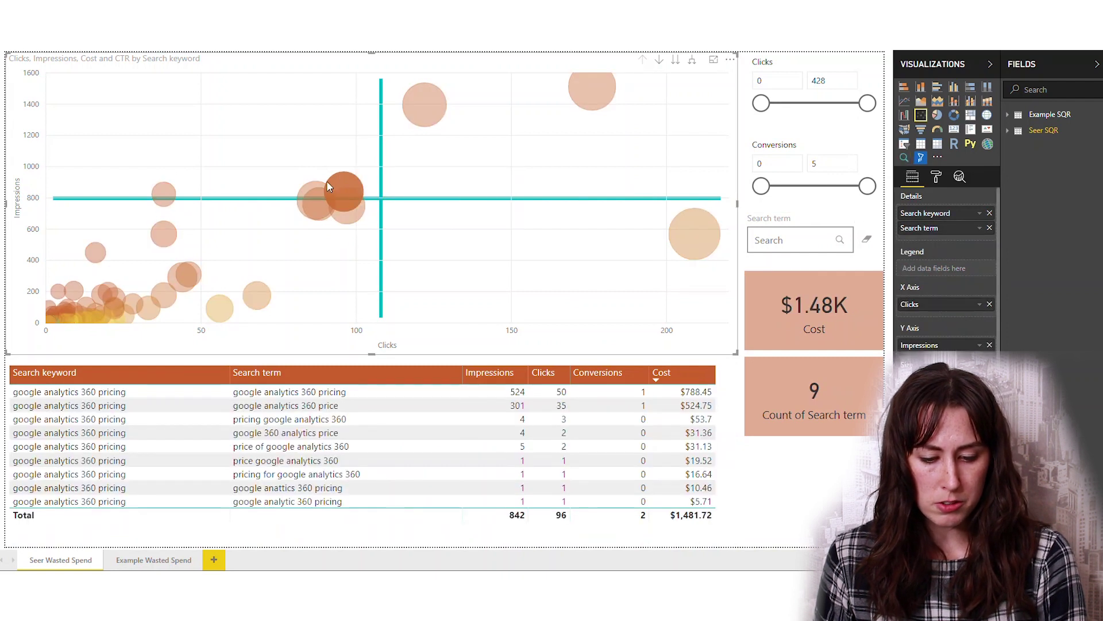
click(316, 184)
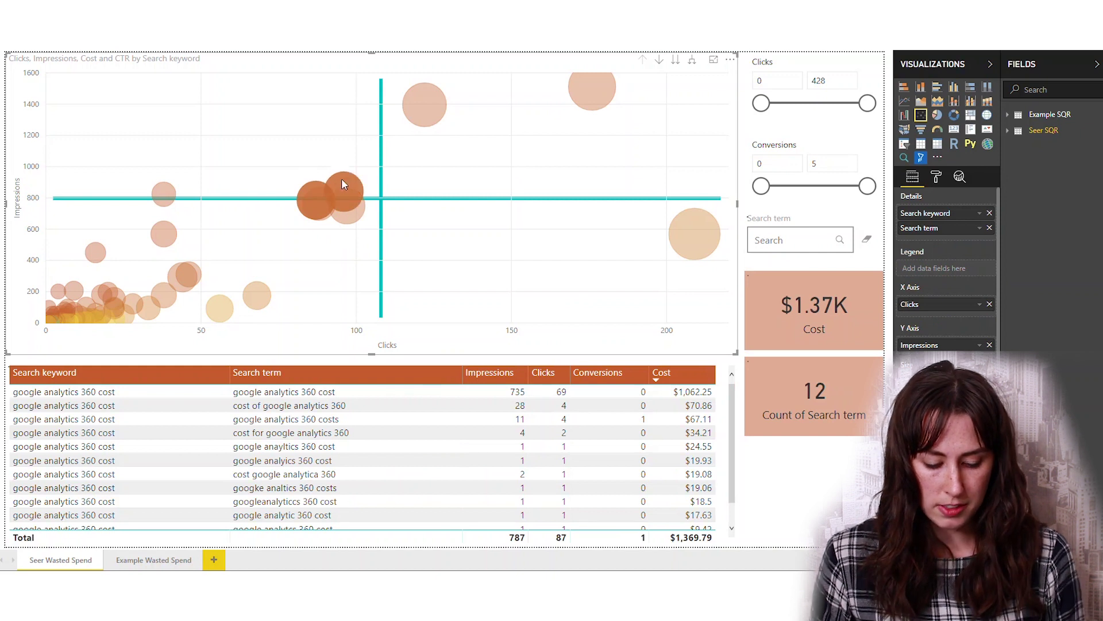
ctrl+click(342, 180)
click(334, 189)
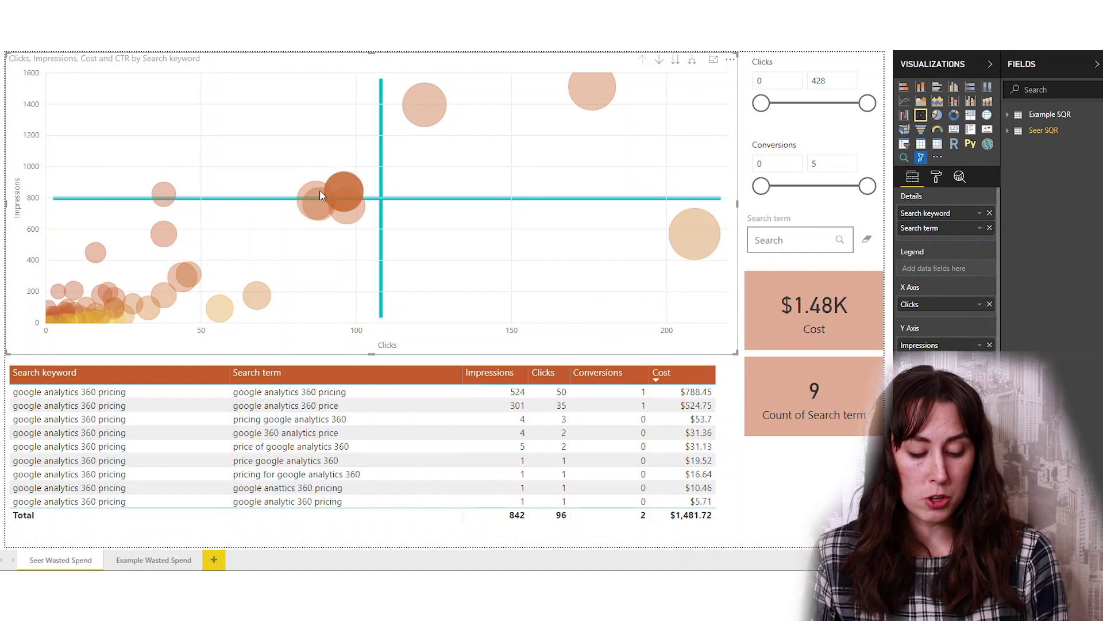
mouse_move(310, 193)
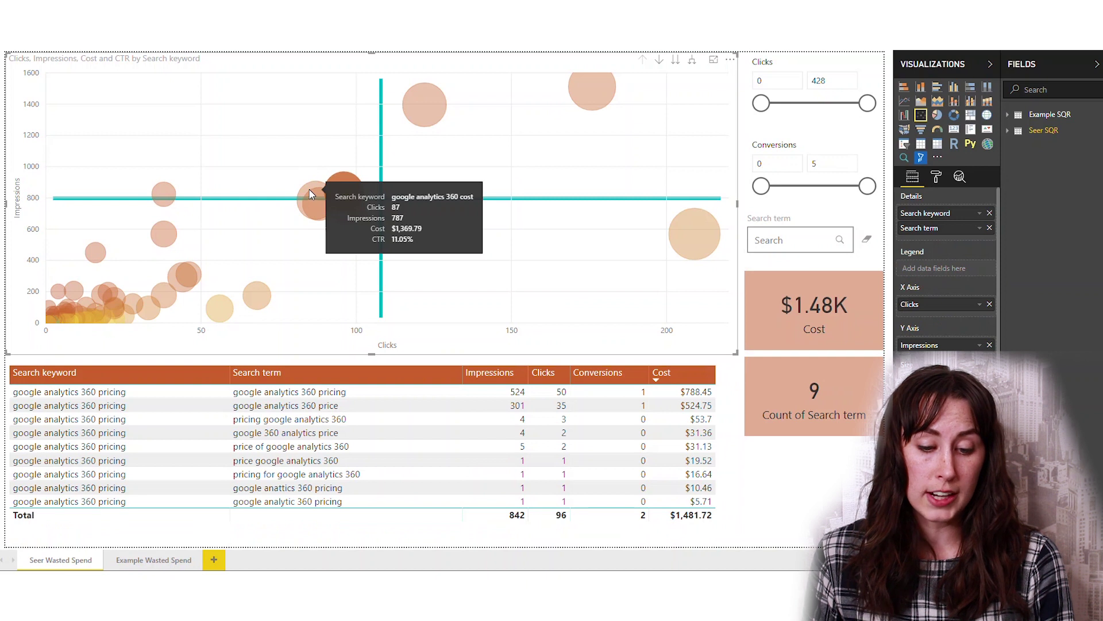
ctrl+click(310, 191)
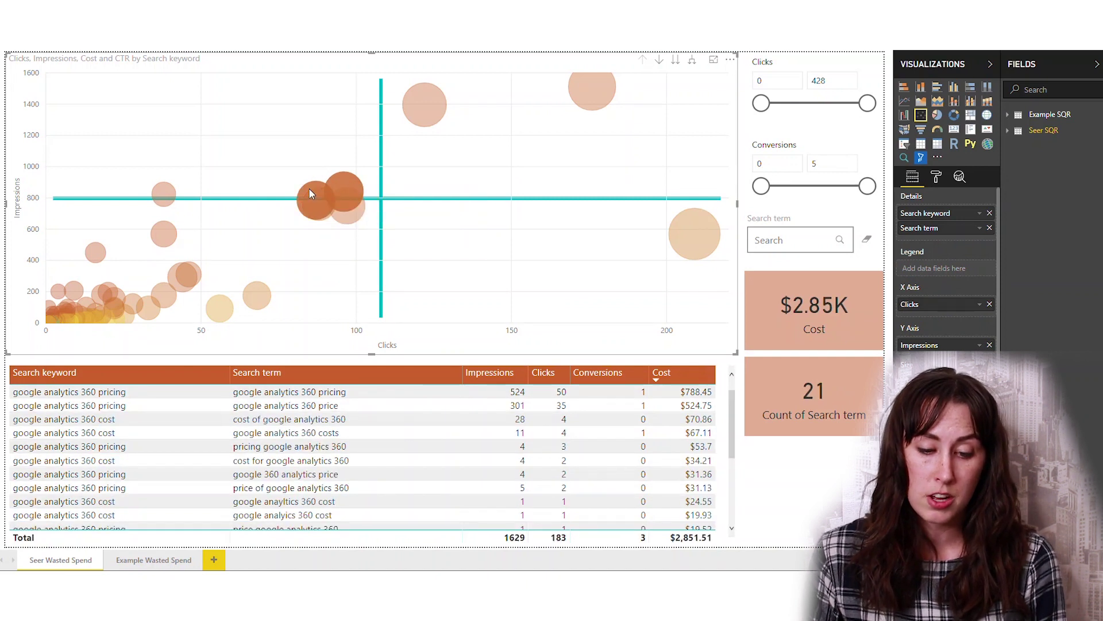
mouse_move(342, 188)
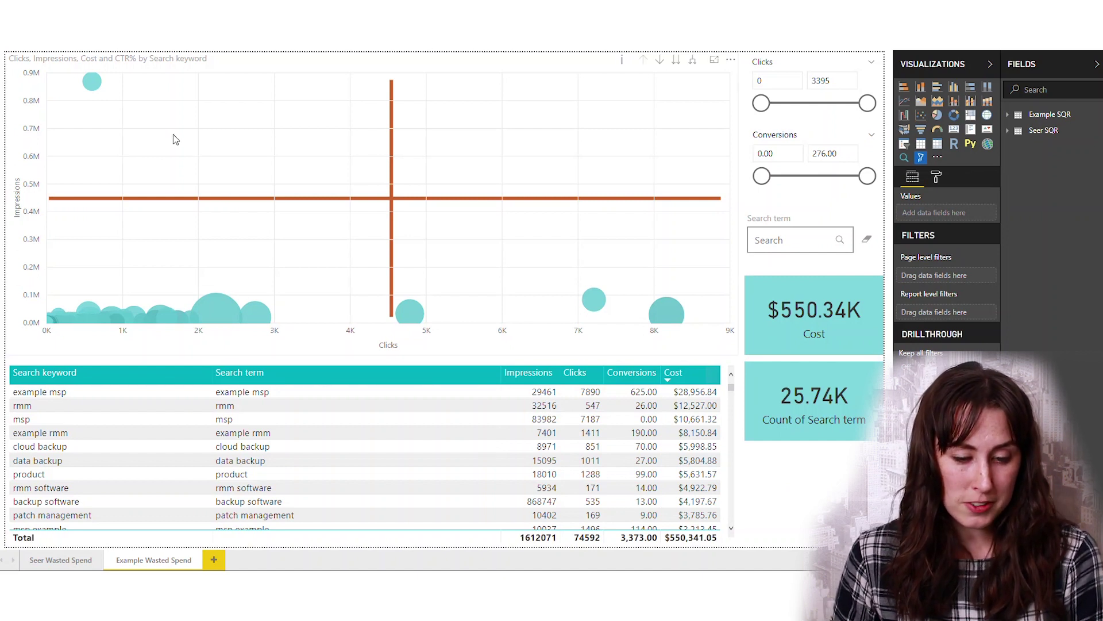
- Filter the Example Wasted Spend page to the backup software keyword and scroll the table
mouse_move(94, 85)
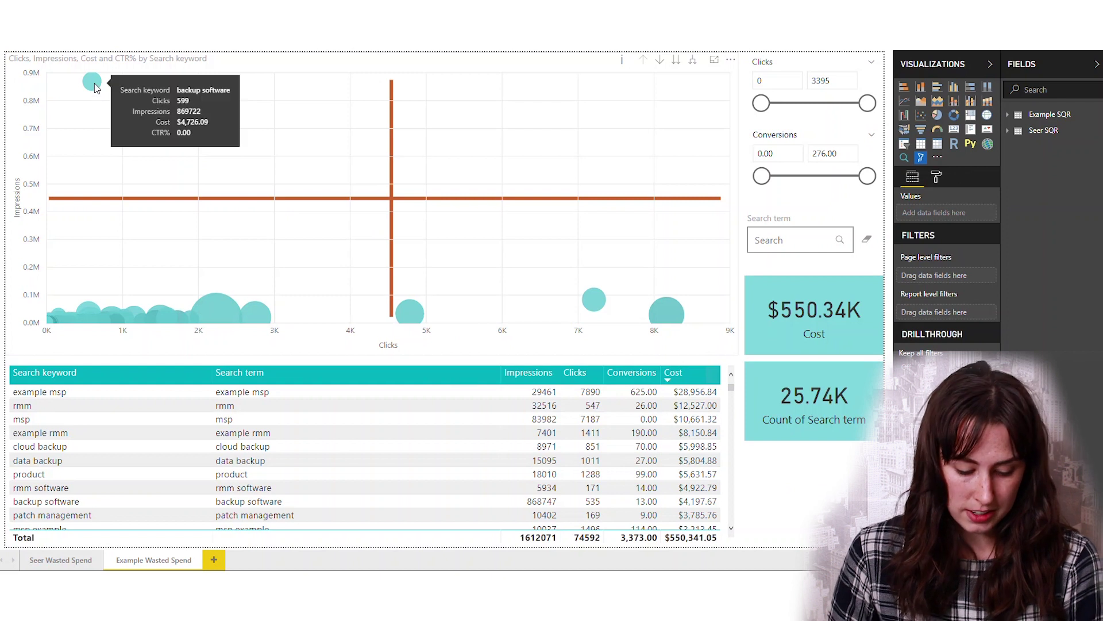
click(95, 87)
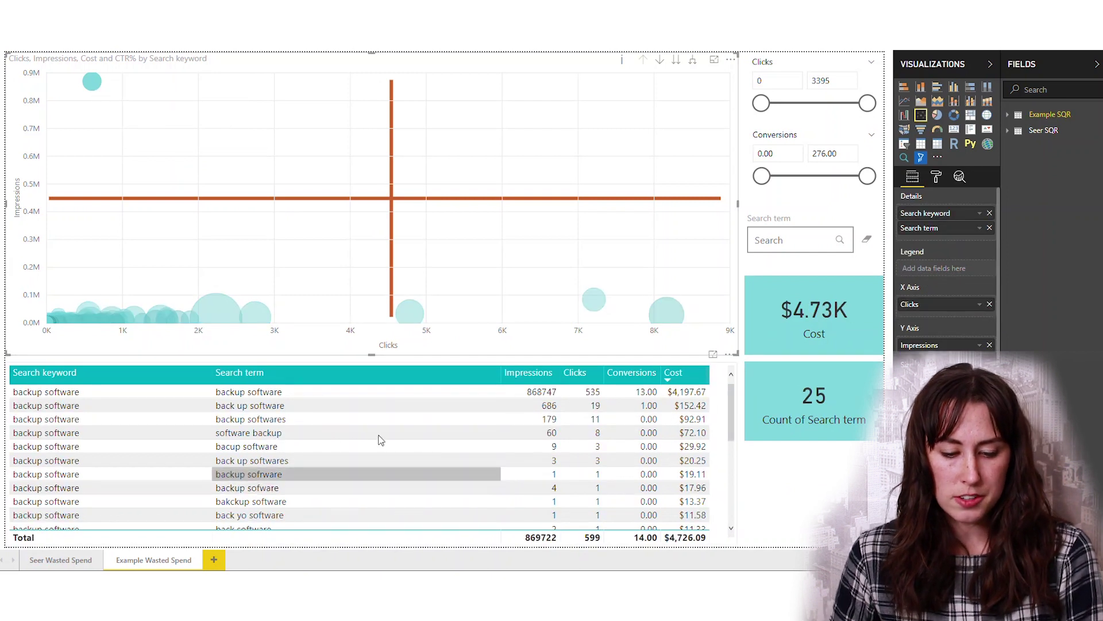
scroll(379, 440, down, 5)
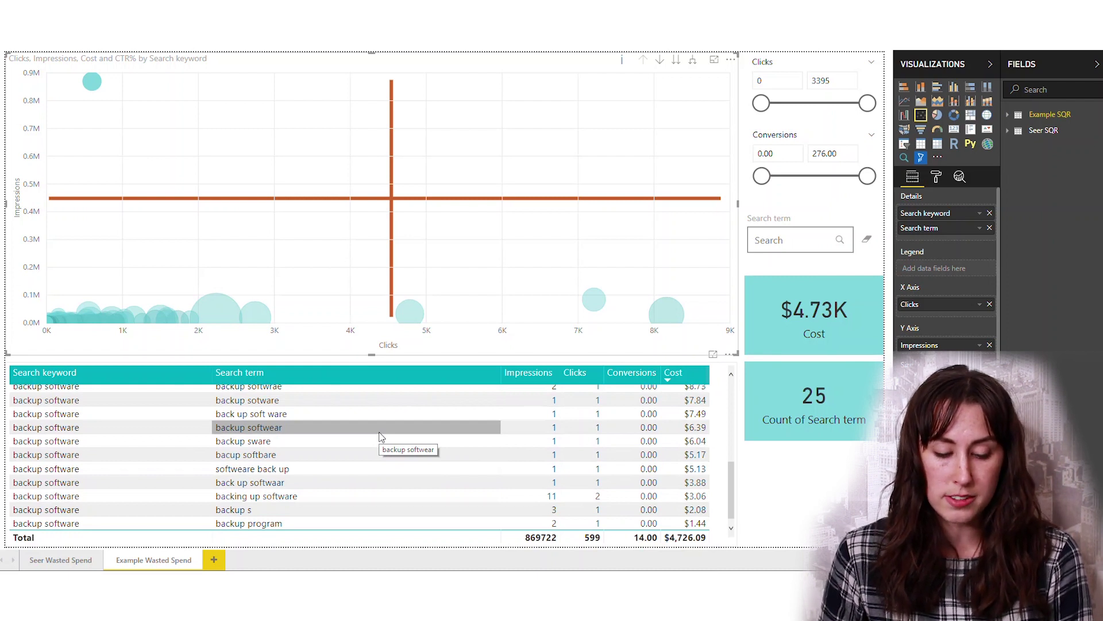
- Exclude the backup software bubble and filter the report to the +msp keyword ($18.07K)
right_click(93, 82)
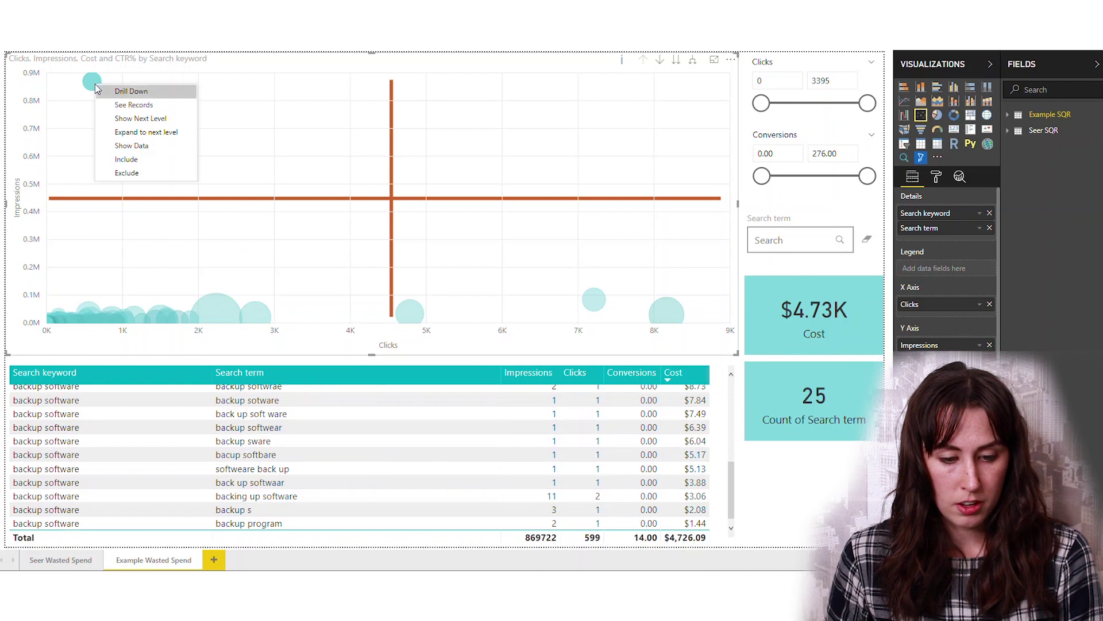
click(164, 173)
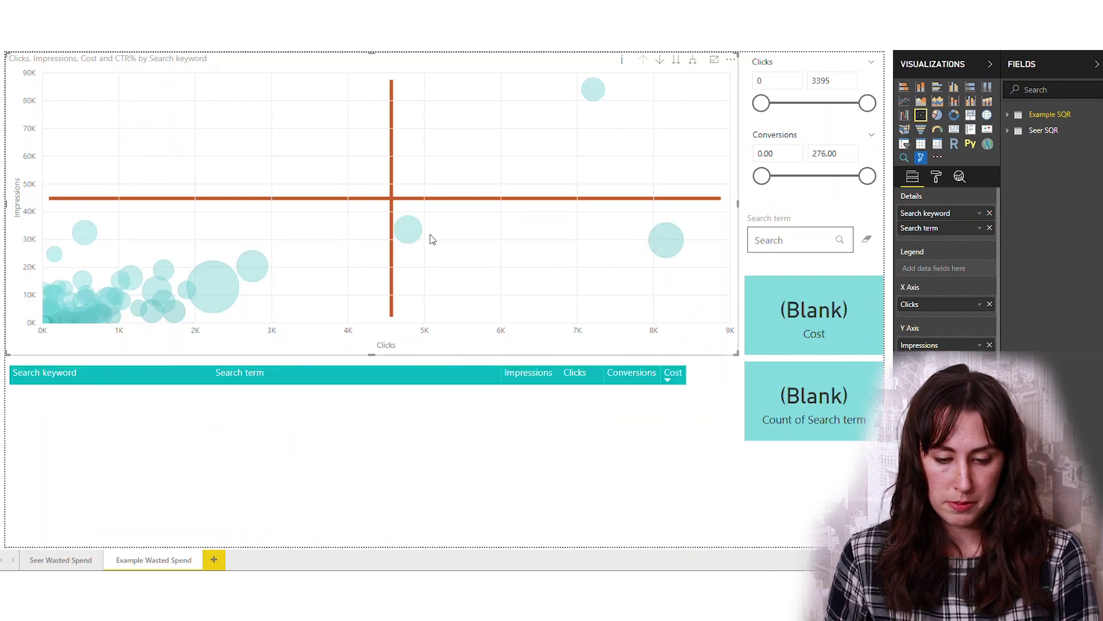
click(411, 232)
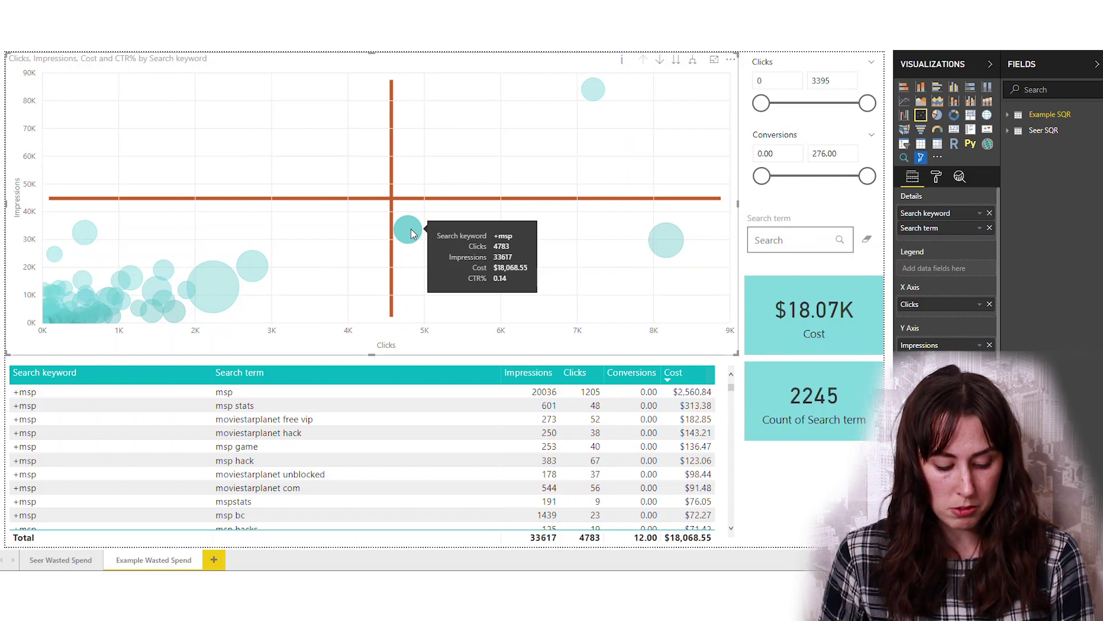
right_click(409, 232)
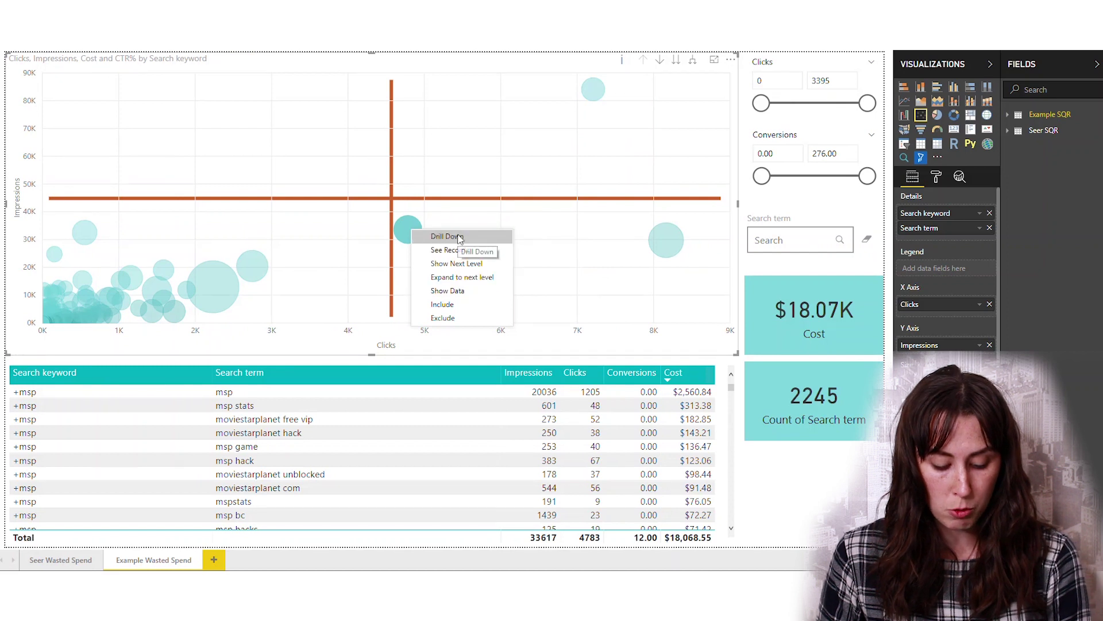
- Drill into +msp search terms, filtering to msp bc and then msp photography
click(460, 239)
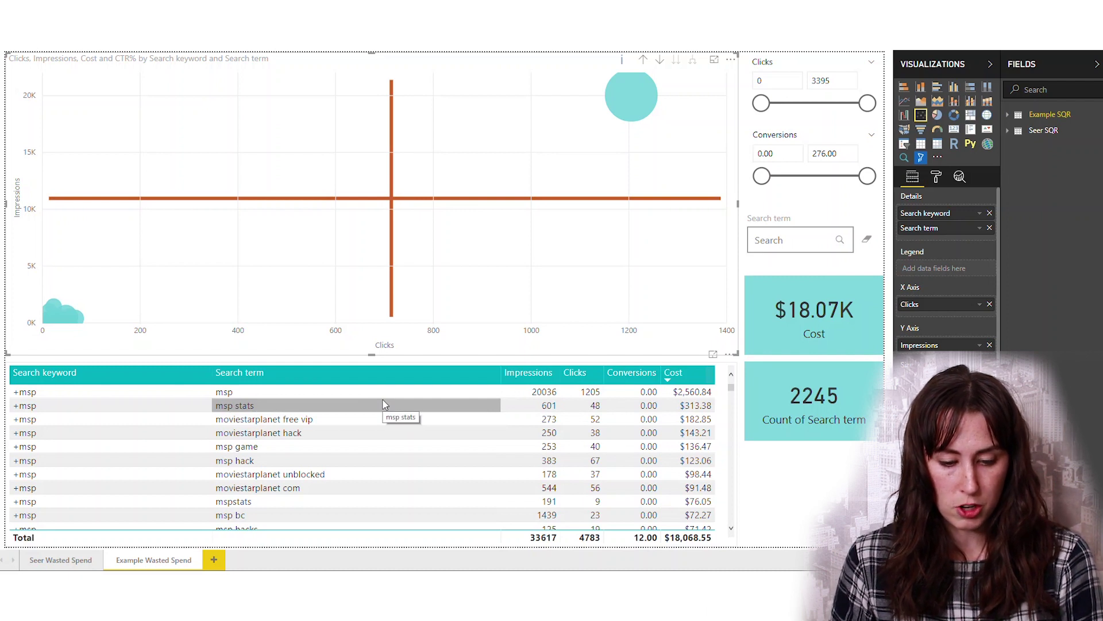
click(274, 101)
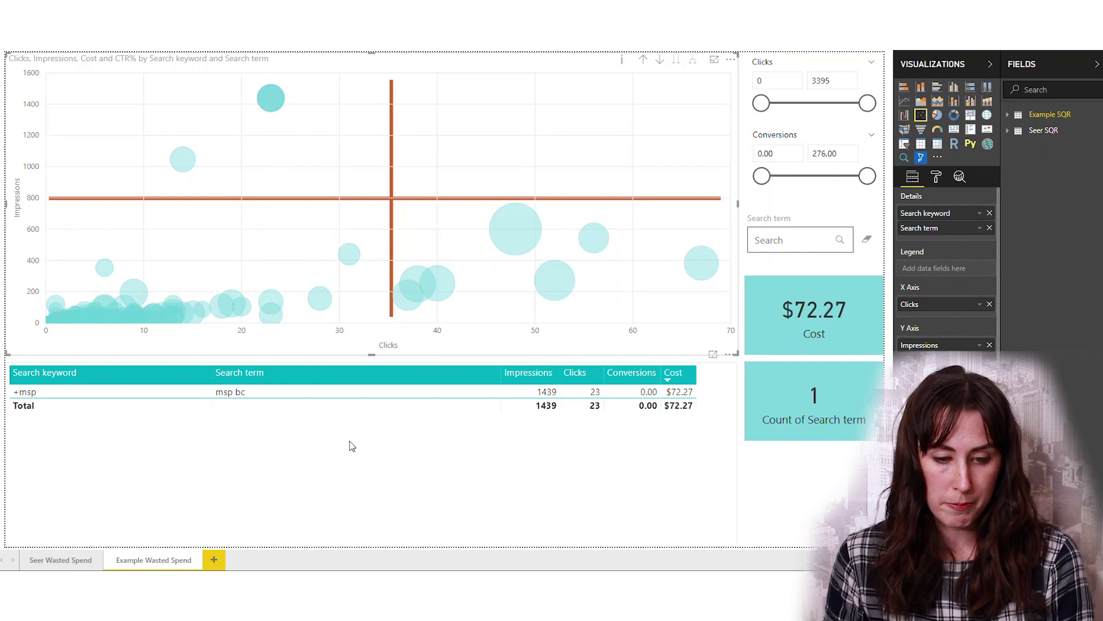
click(183, 161)
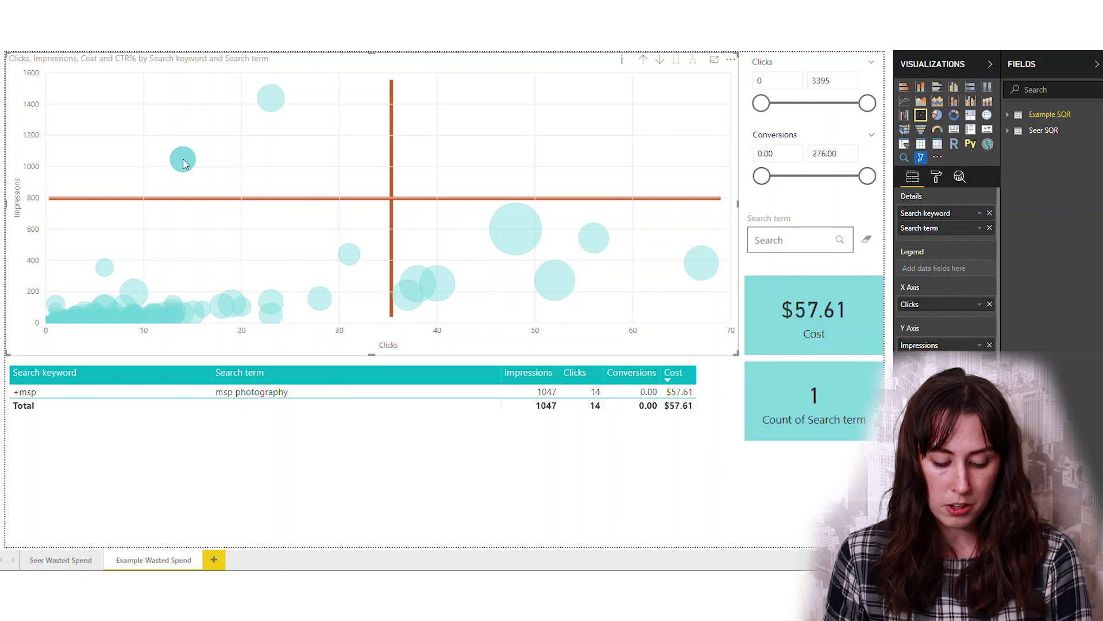
- Clear the msp photography selection to restore all 2245 +msp search terms
click(184, 163)
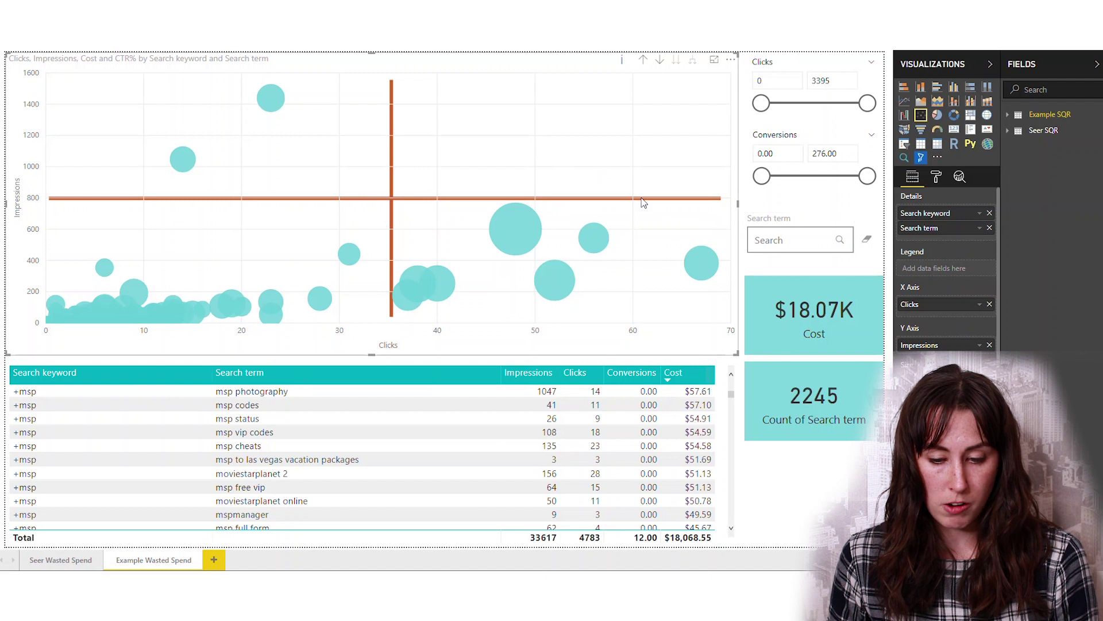
right_click(594, 168)
- Drill the chart back up to keywords and search the search terms for 'photo'
click(624, 175)
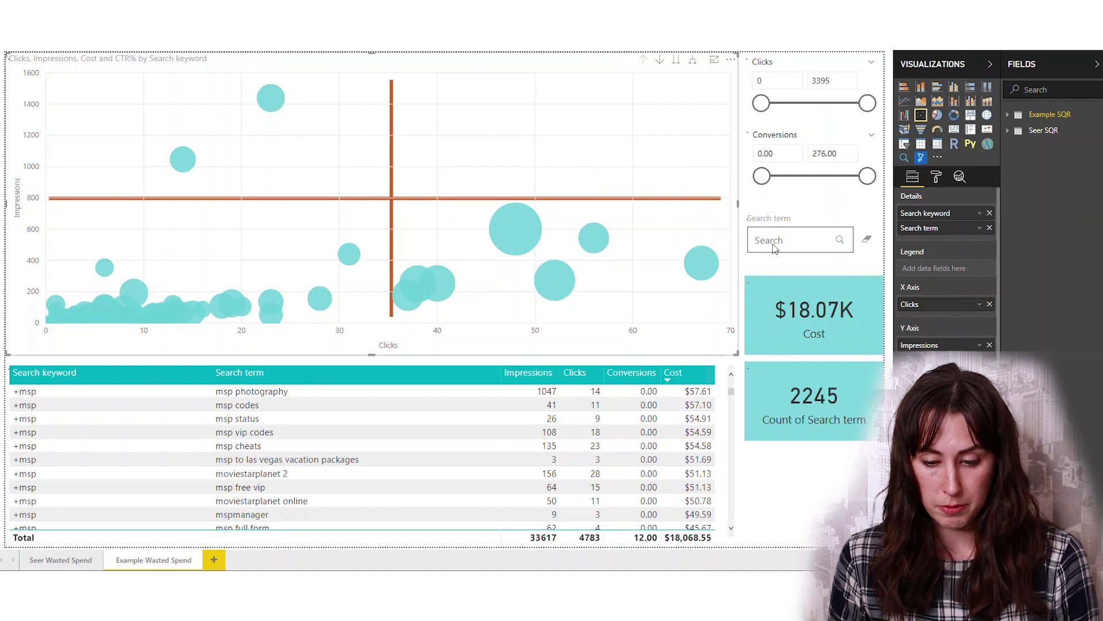
click(787, 245)
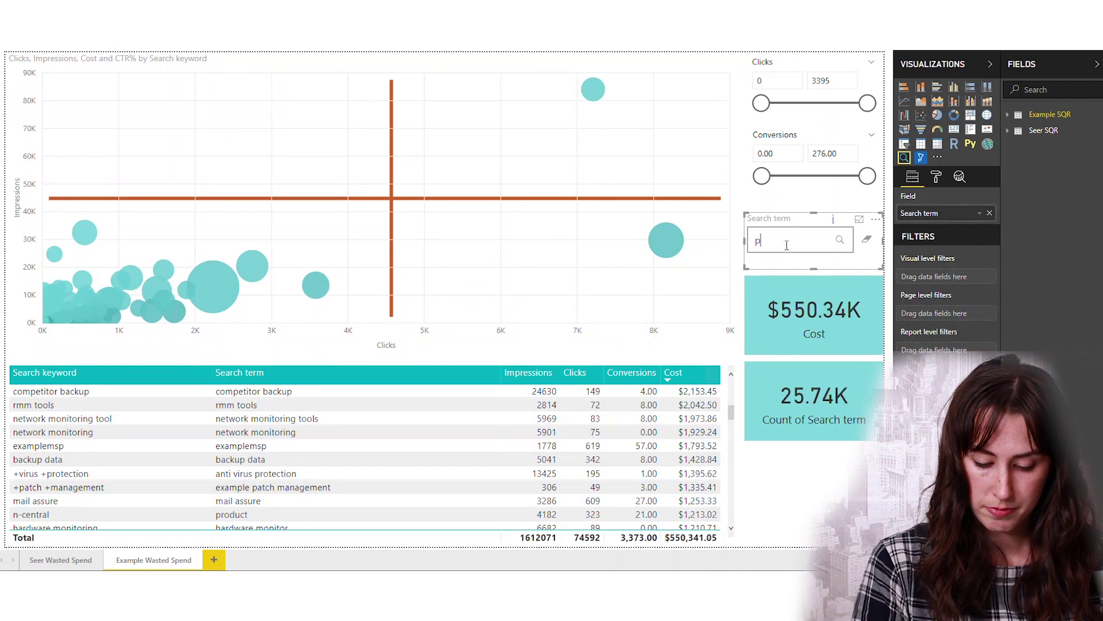
text(photo)
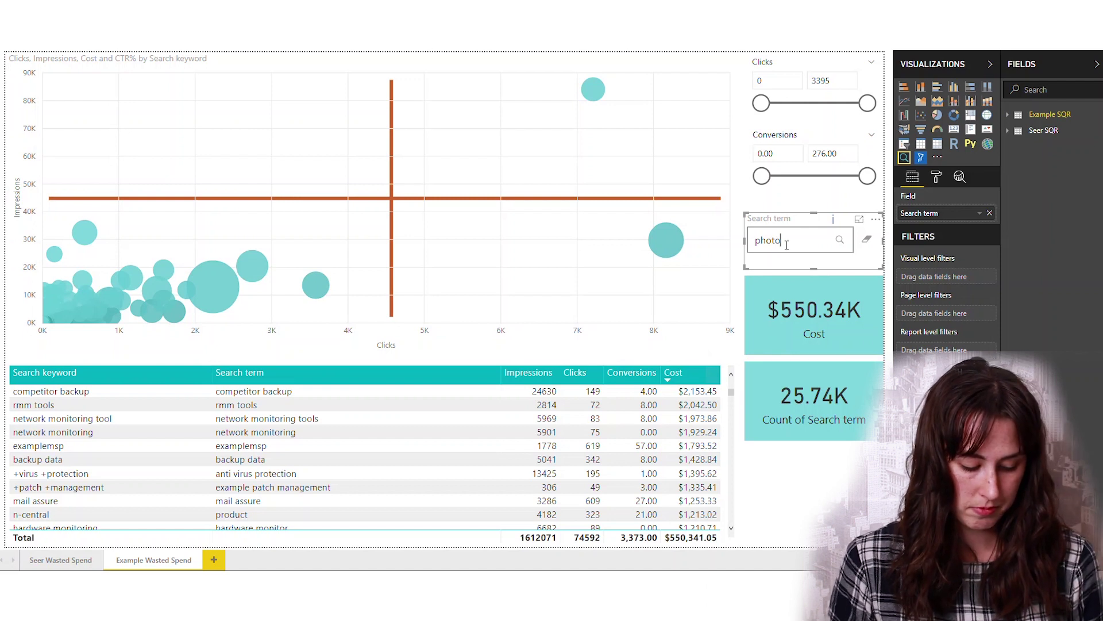
key(Return)
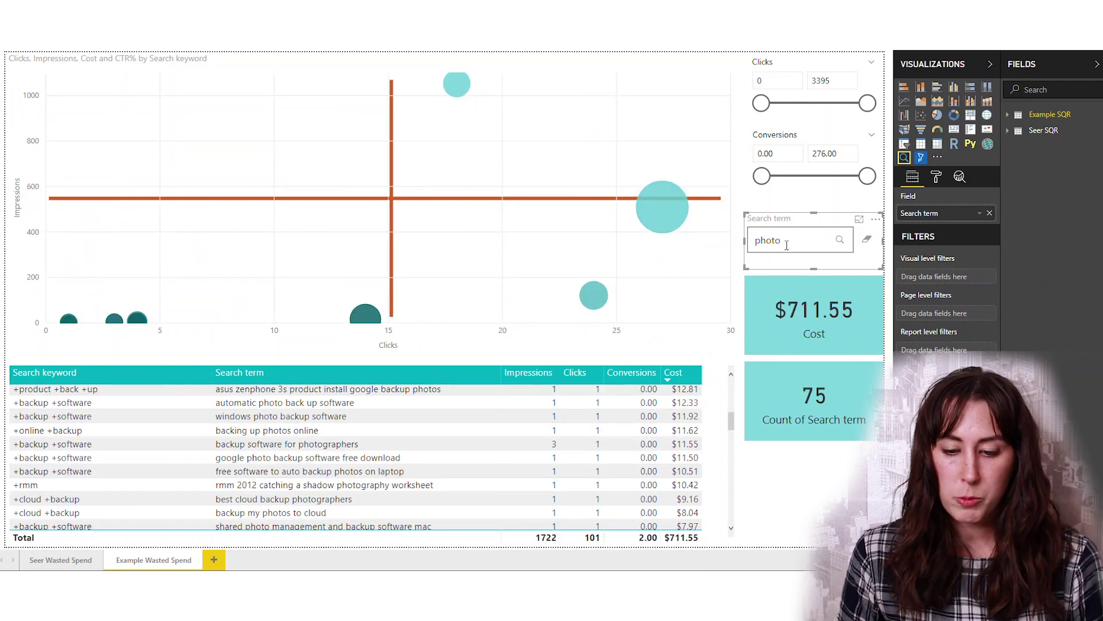
- Review the photo-matching terms in the table, then clear the photo search
scroll(476, 449, up, 5)
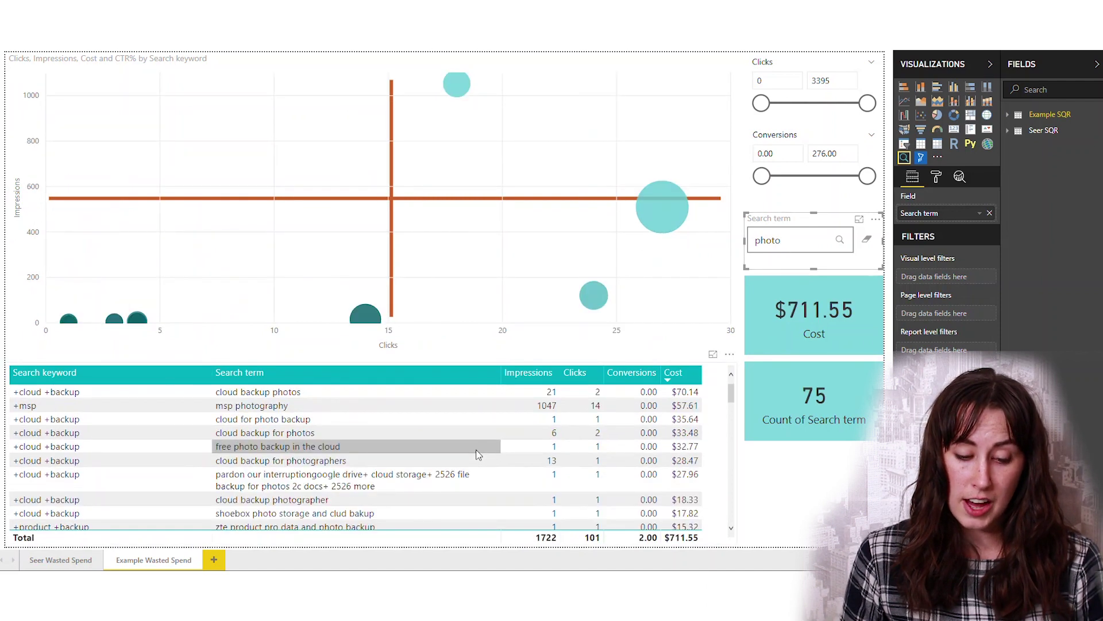
scroll(476, 456, down, 15)
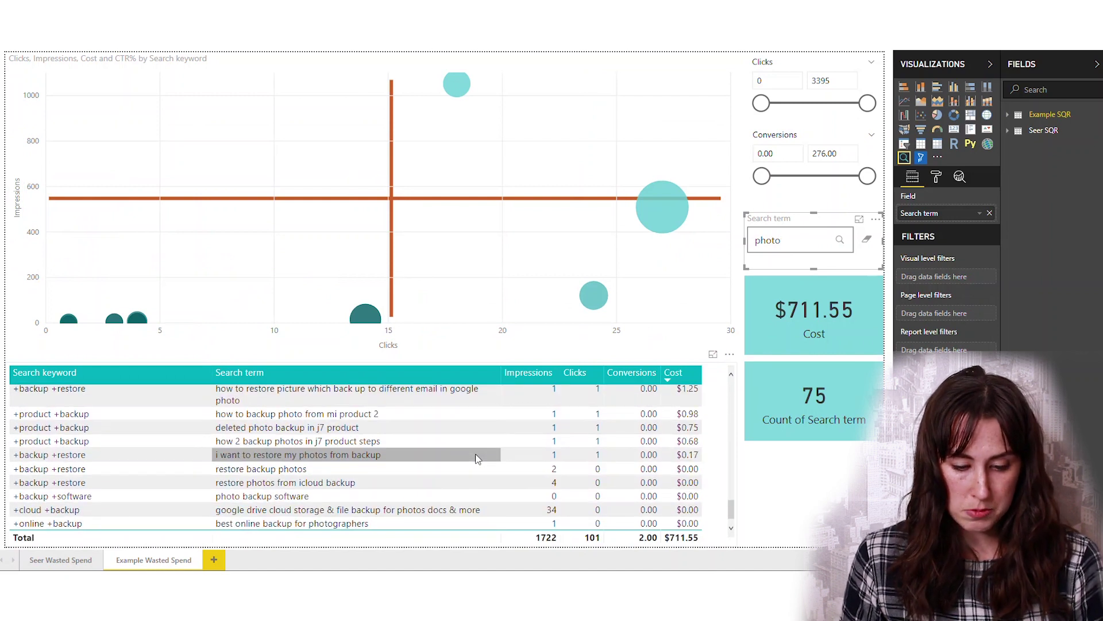
scroll(475, 453, up, 6)
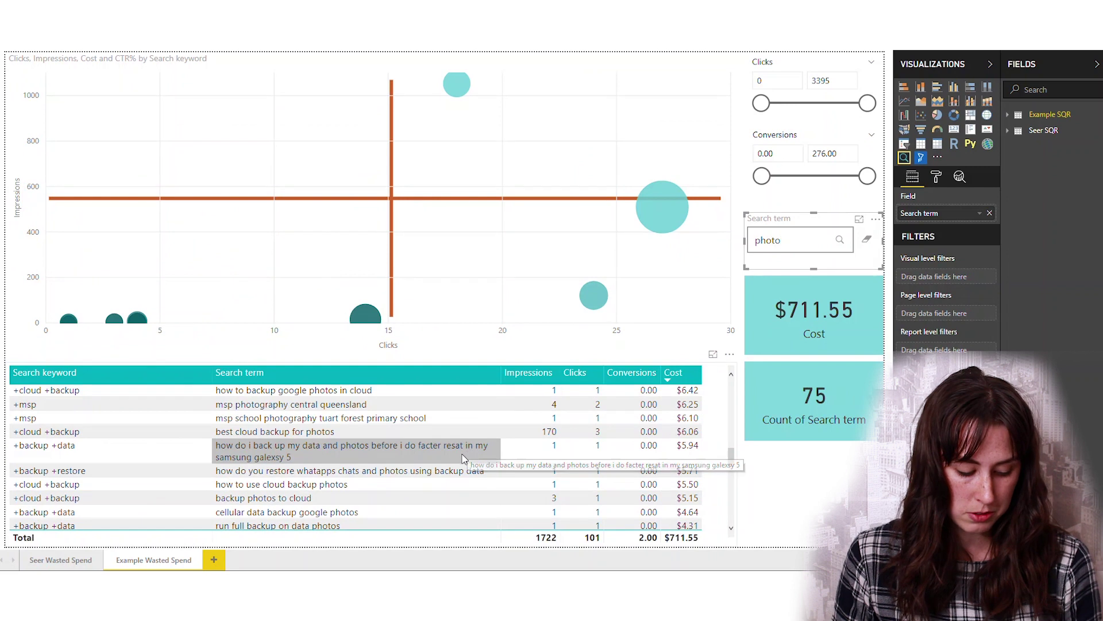
scroll(460, 463, up, 3)
scroll(463, 467, up, 3)
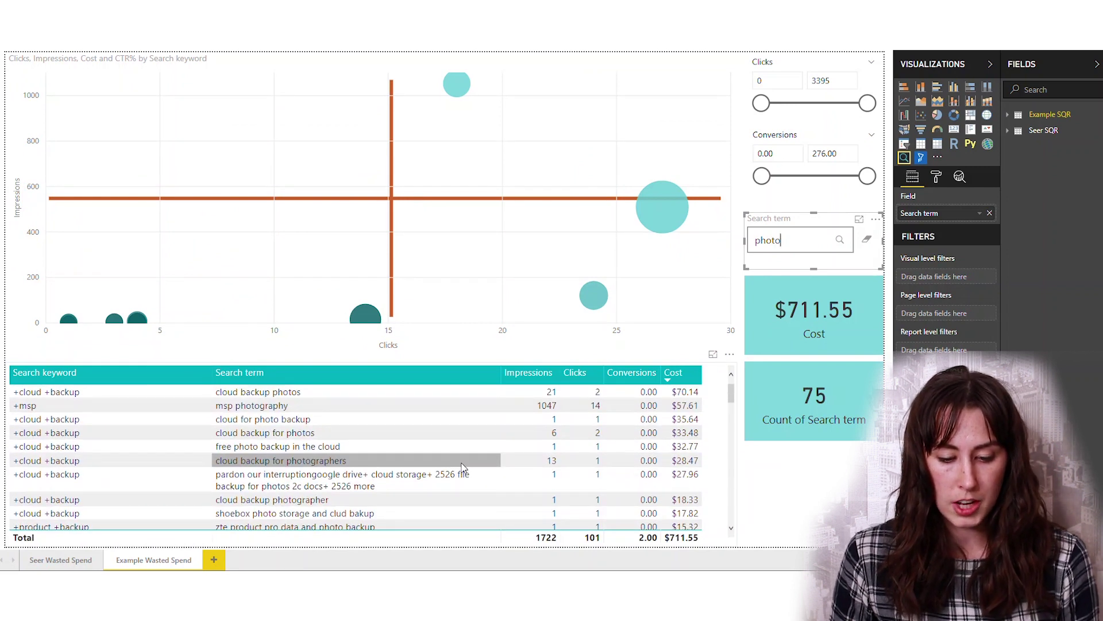
scroll(389, 423, down, 5)
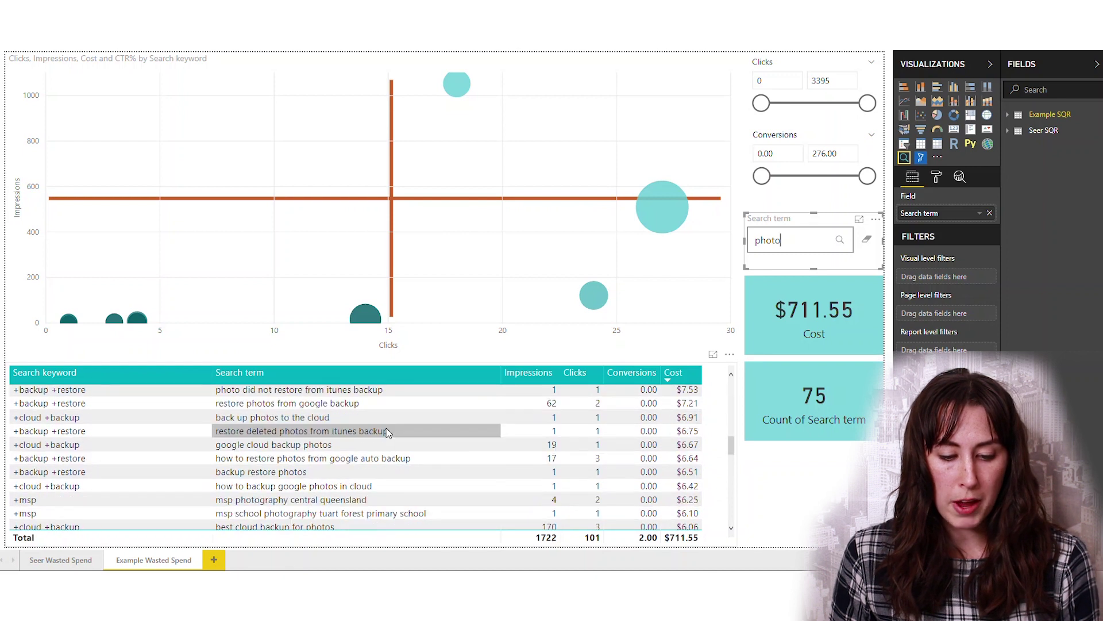
scroll(386, 431, down, 10)
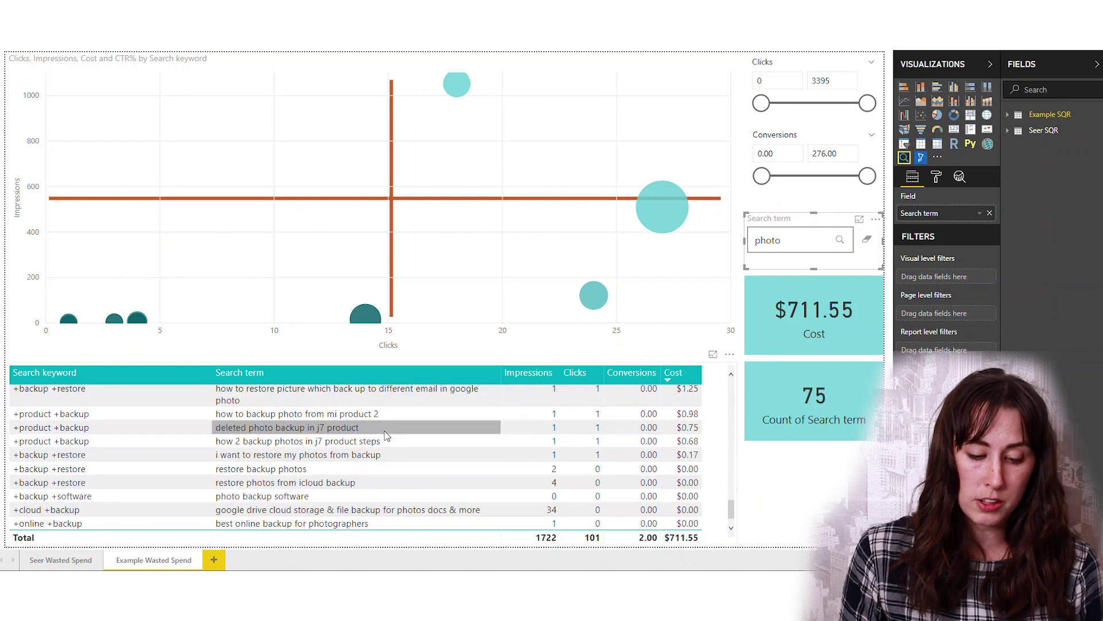
click(867, 239)
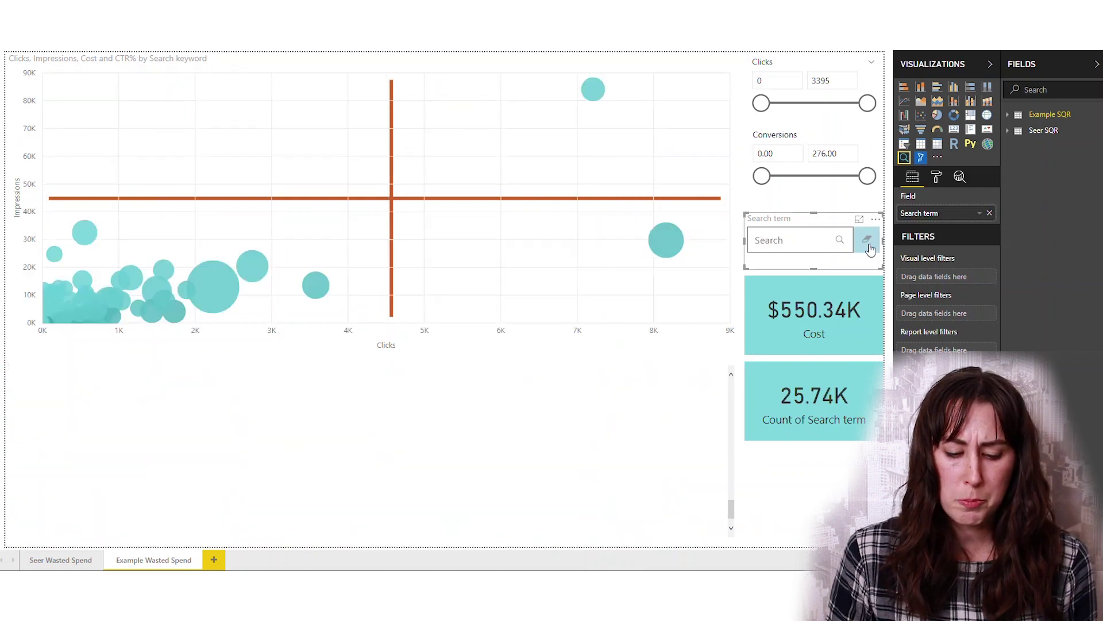
- Drill into the +msp keyword, search for 'moviestarplanet', then clear that search
click(666, 239)
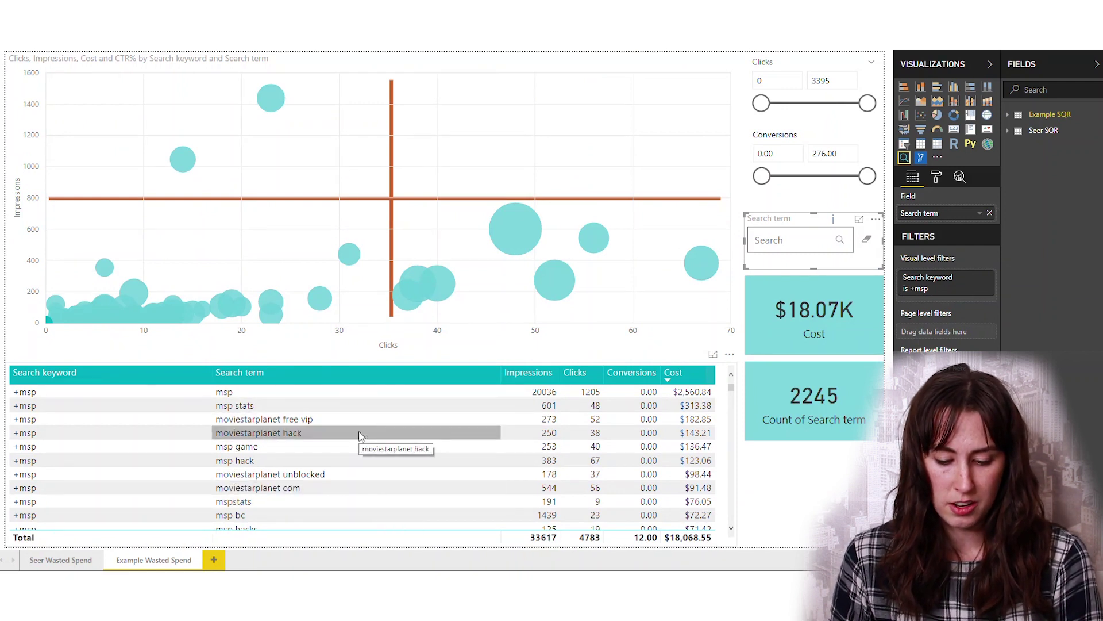
click(798, 241)
text(moviestarplanet)
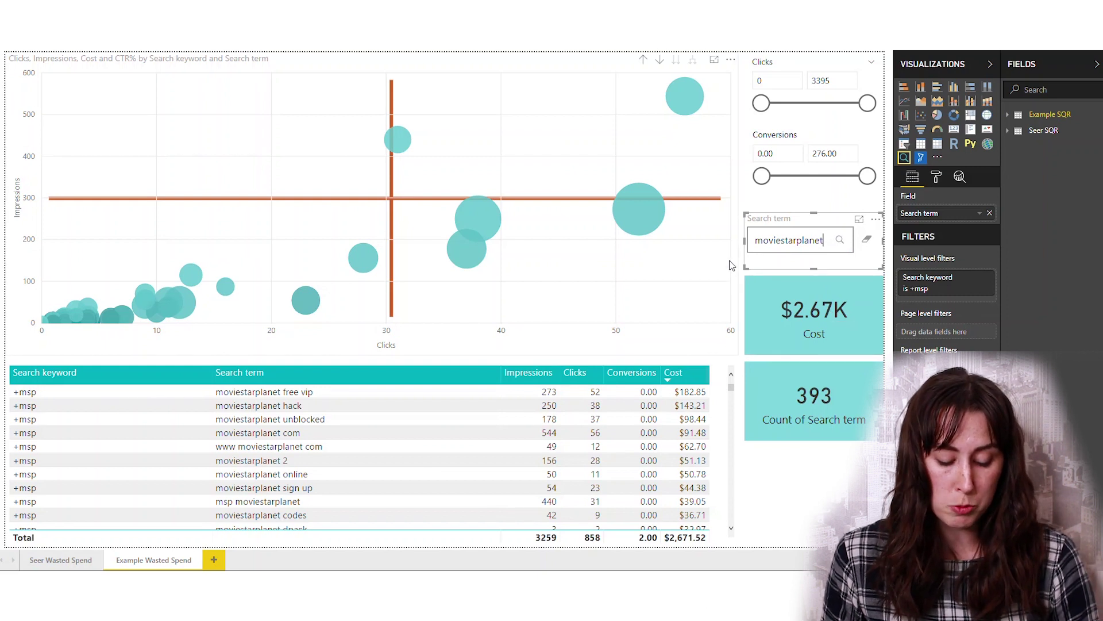
click(860, 242)
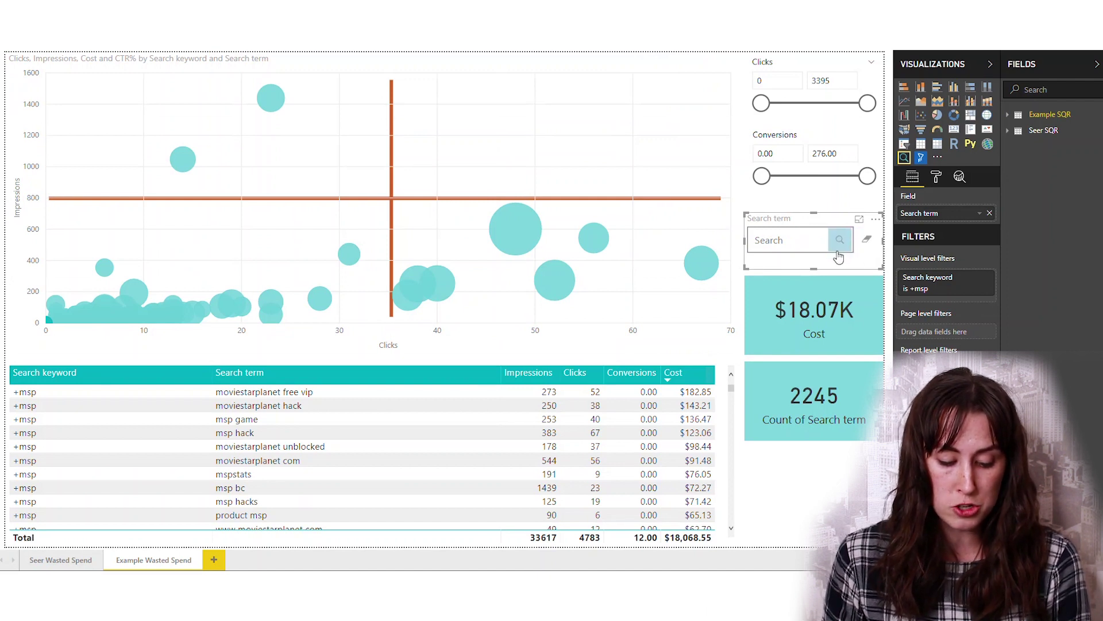
- Test the Search term slicer with starcoin, rare, diamond, then outfit
click(802, 246)
text(sta)
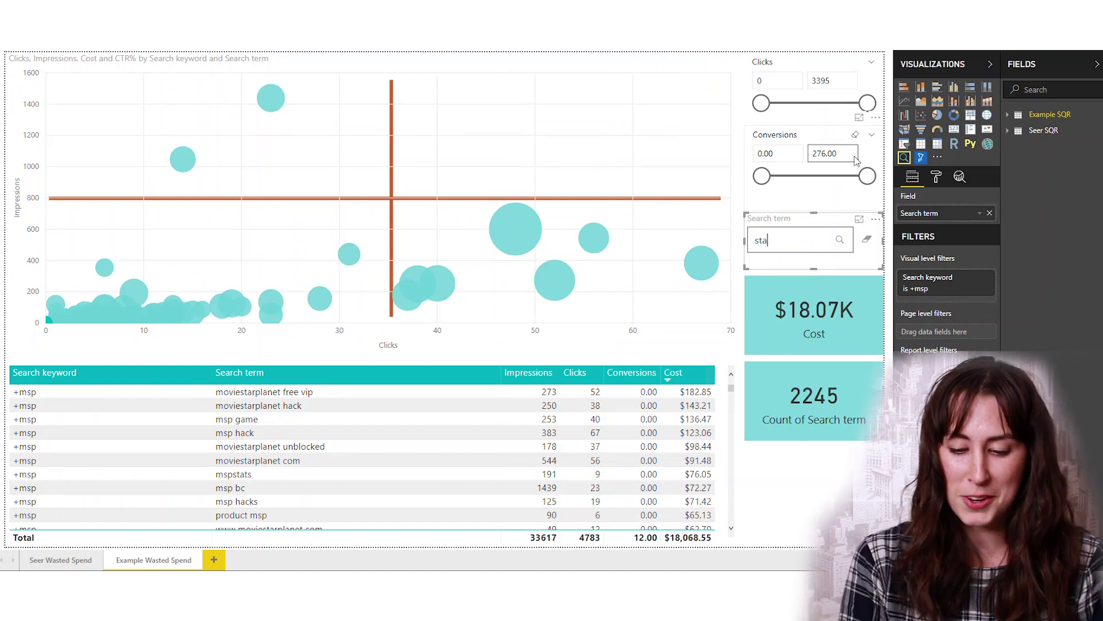
text(rcoin)
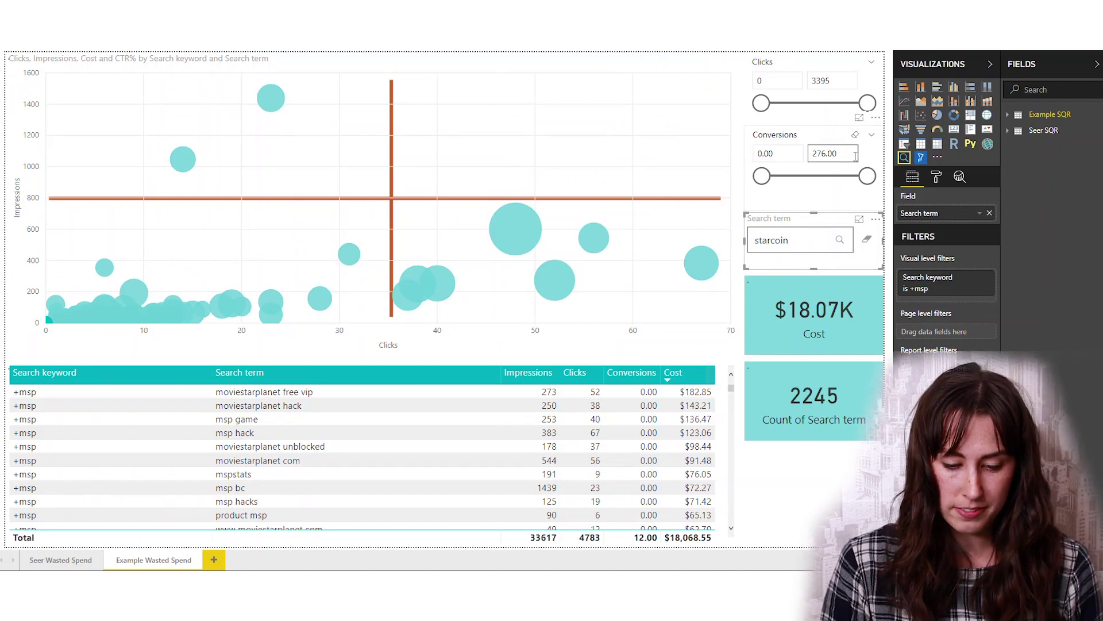
double_click(807, 233)
key(BackSpace)
text(rare)
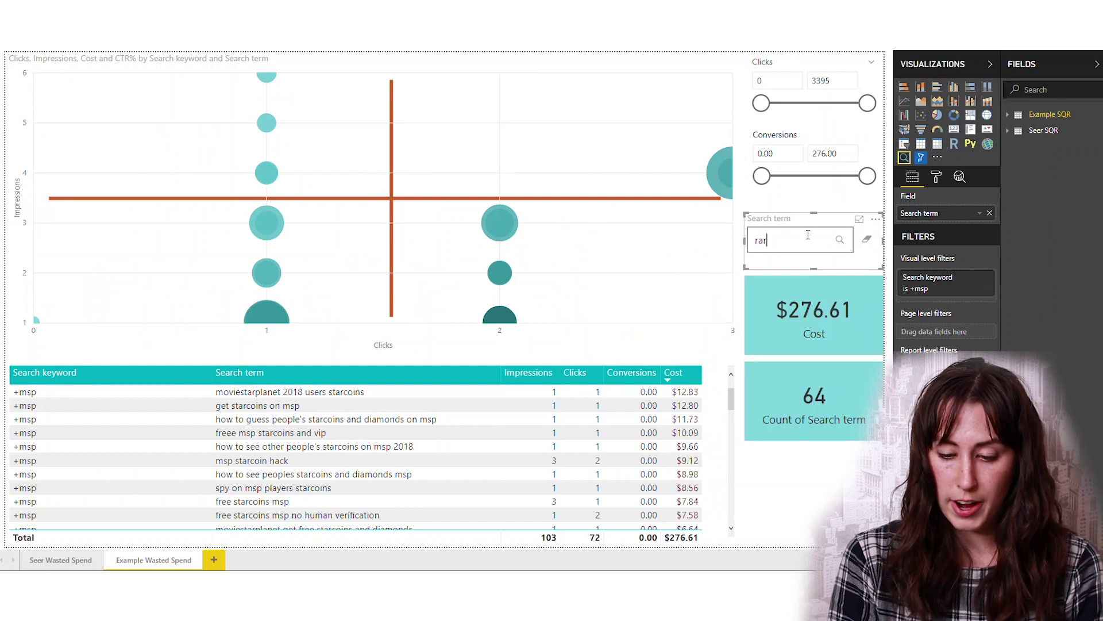
double_click(804, 234)
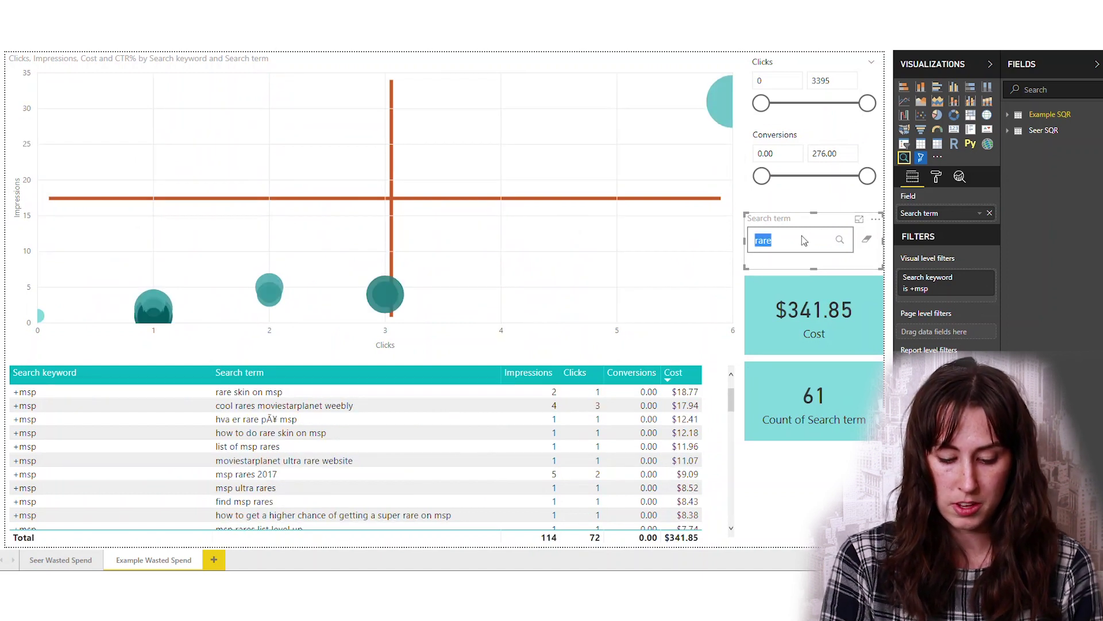
text(diamond)
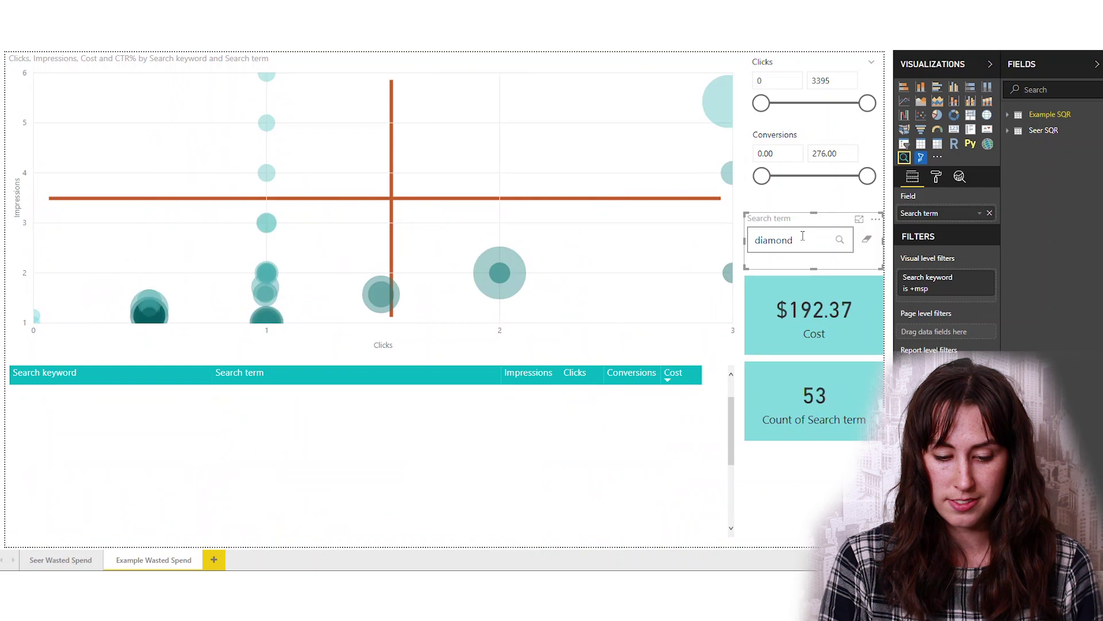
double_click(803, 235)
text(outfit)
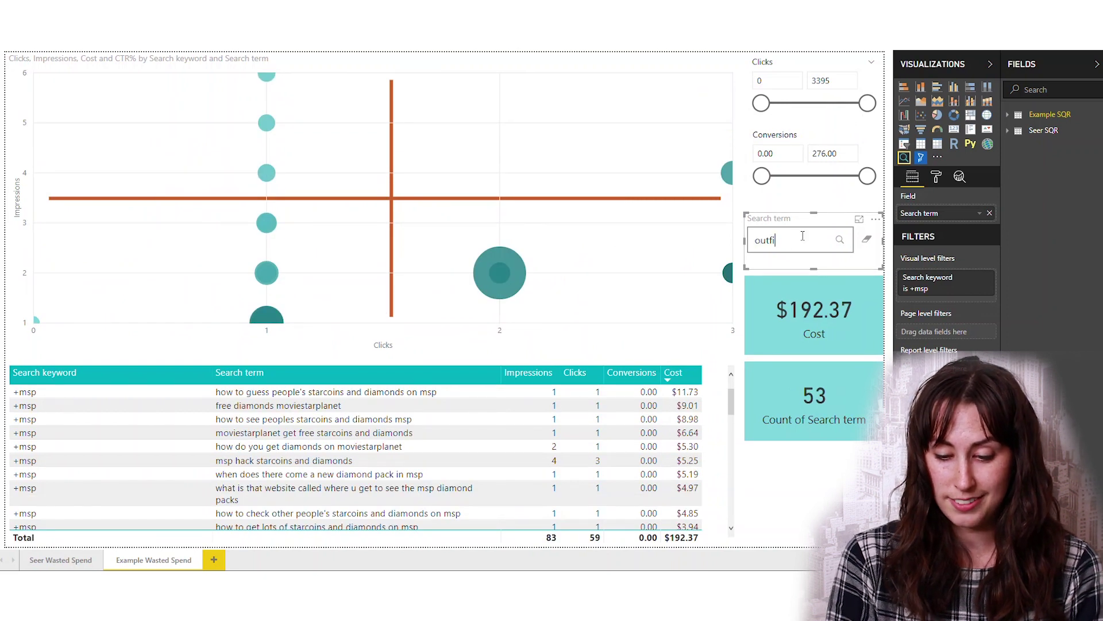
- Try vip and then hair in the Search term slicer
double_click(804, 240)
text(vip)
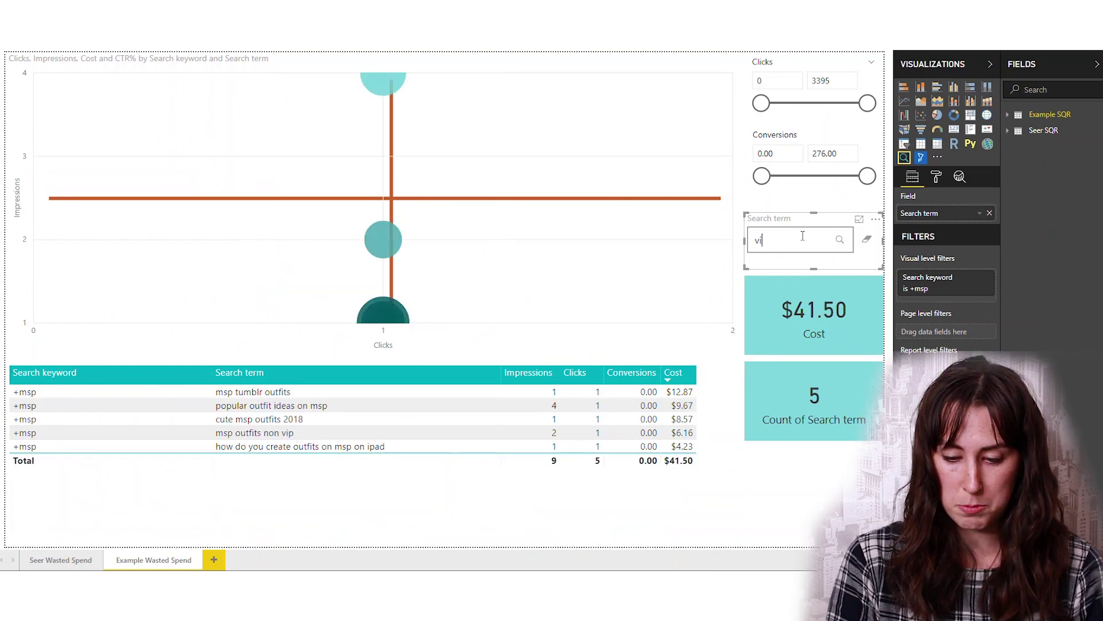
key(BackSpace)
key(BackSpace)
key(BackSpace)
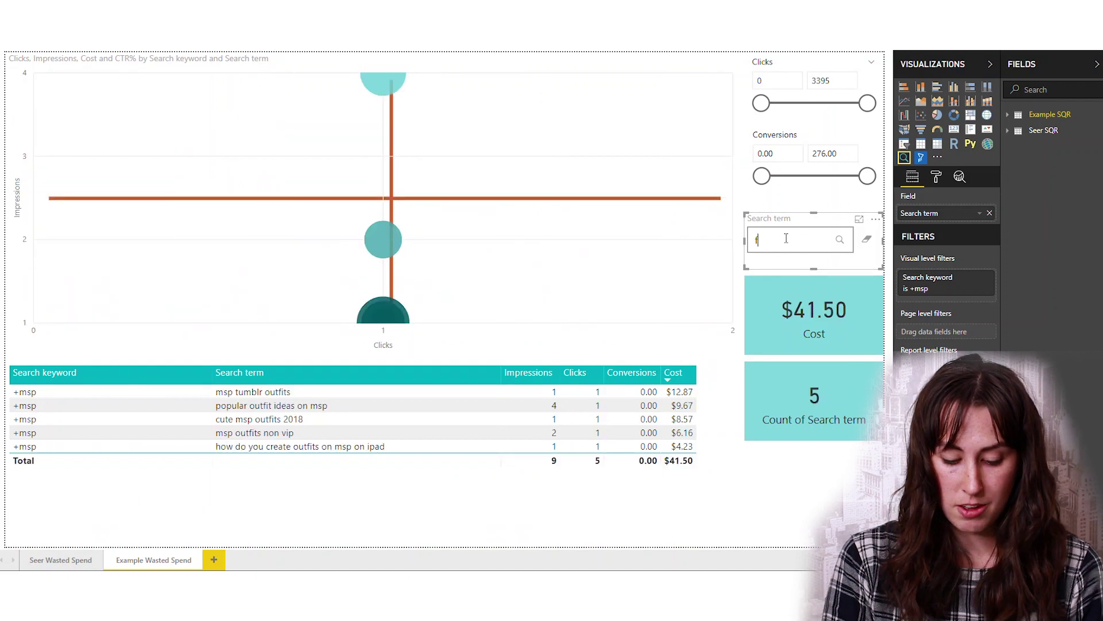
text(bu)
key(BackSpace)
key(BackSpace)
text(hair)
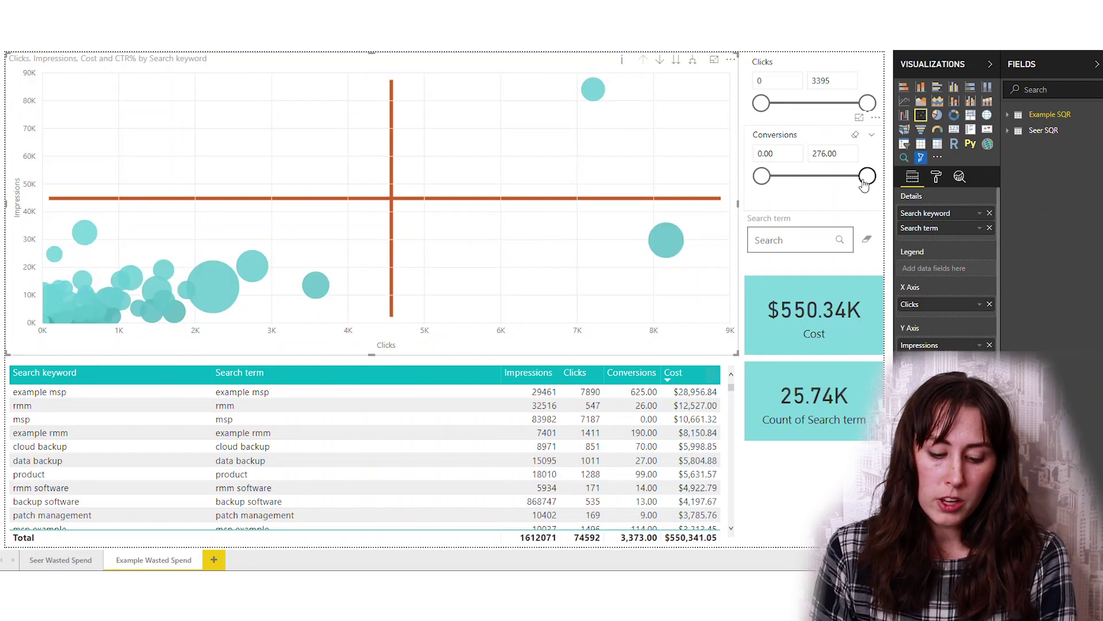
- Limit the report to zero-conversion search terms and scroll the table
drag(865, 183, 747, 181)
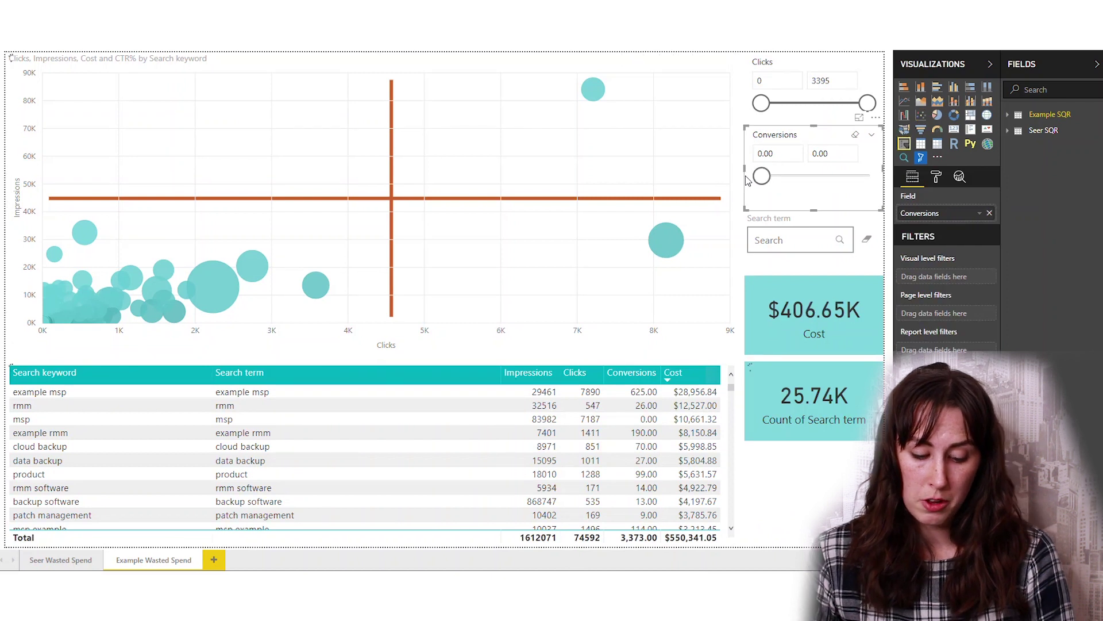
scroll(466, 444, down, 10)
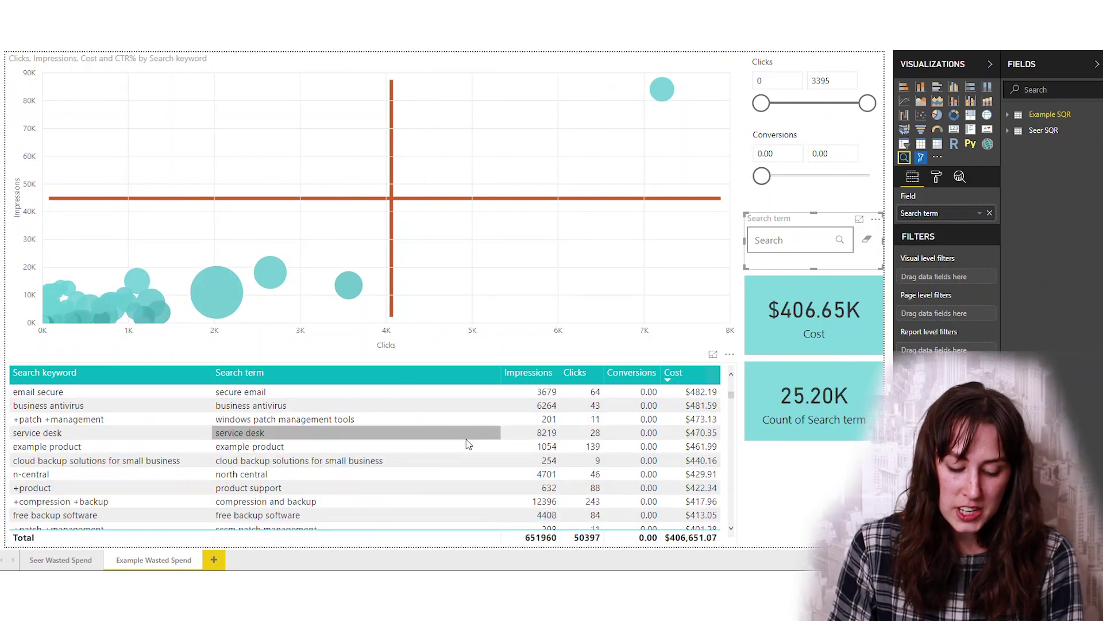
scroll(467, 443, down, 15)
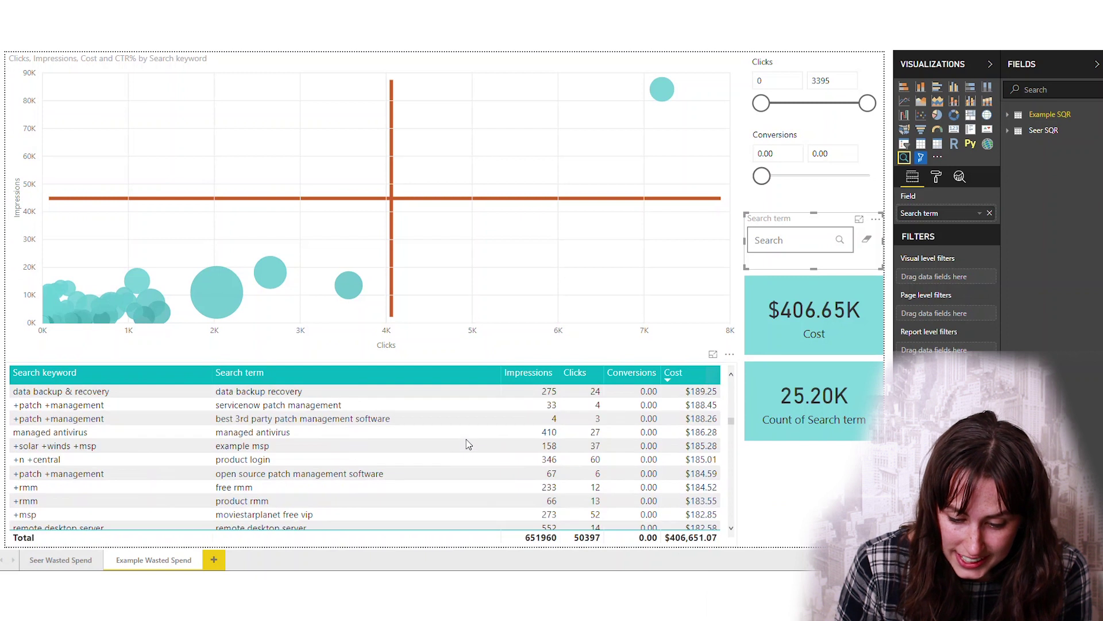
scroll(467, 443, down, 3)
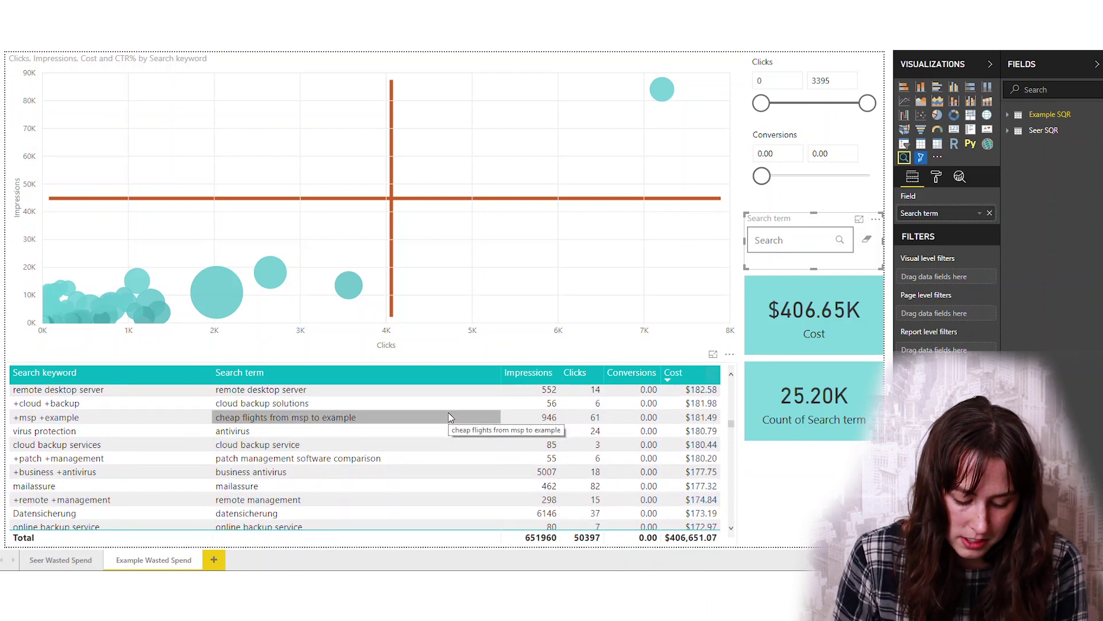
- Search for 'flight' terms (28 terms, $403.94), then clear the search
click(792, 238)
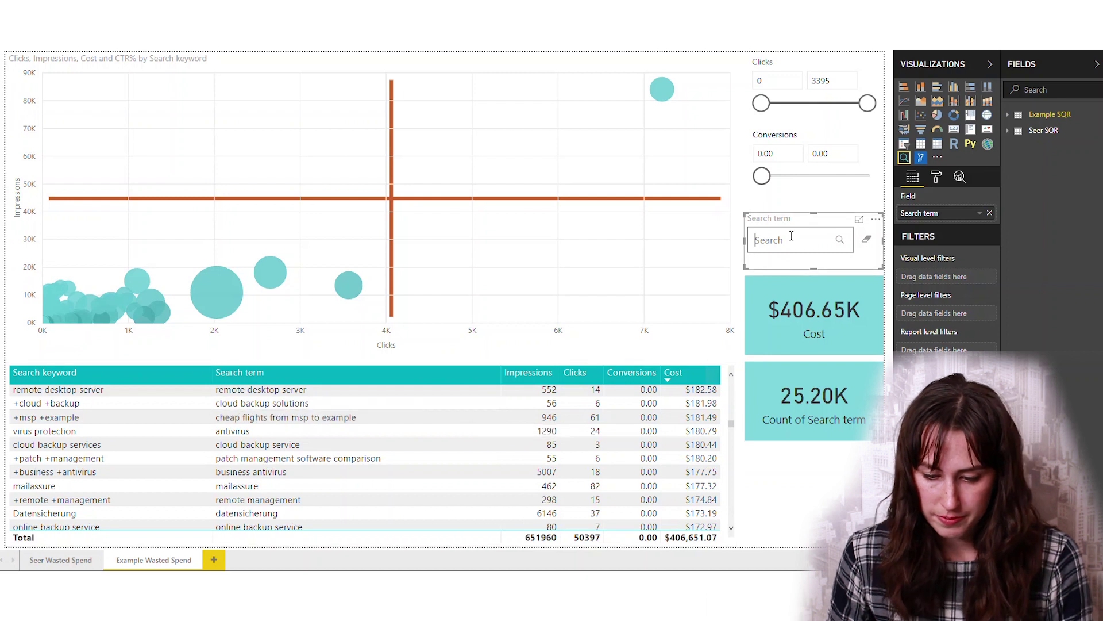
text(flight)
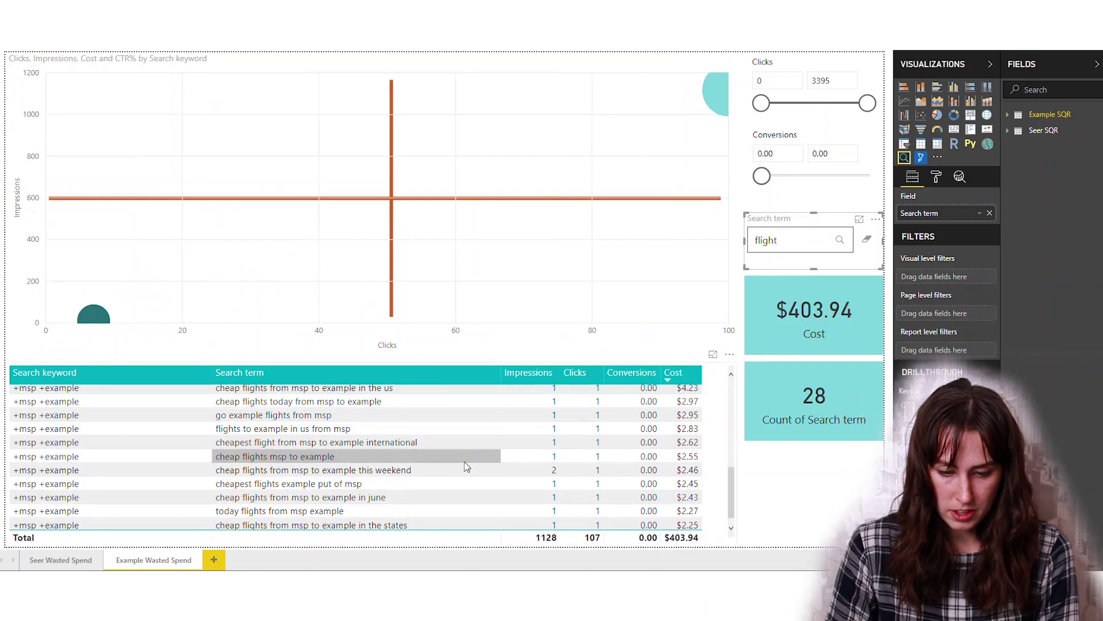
scroll(468, 463, up, 5)
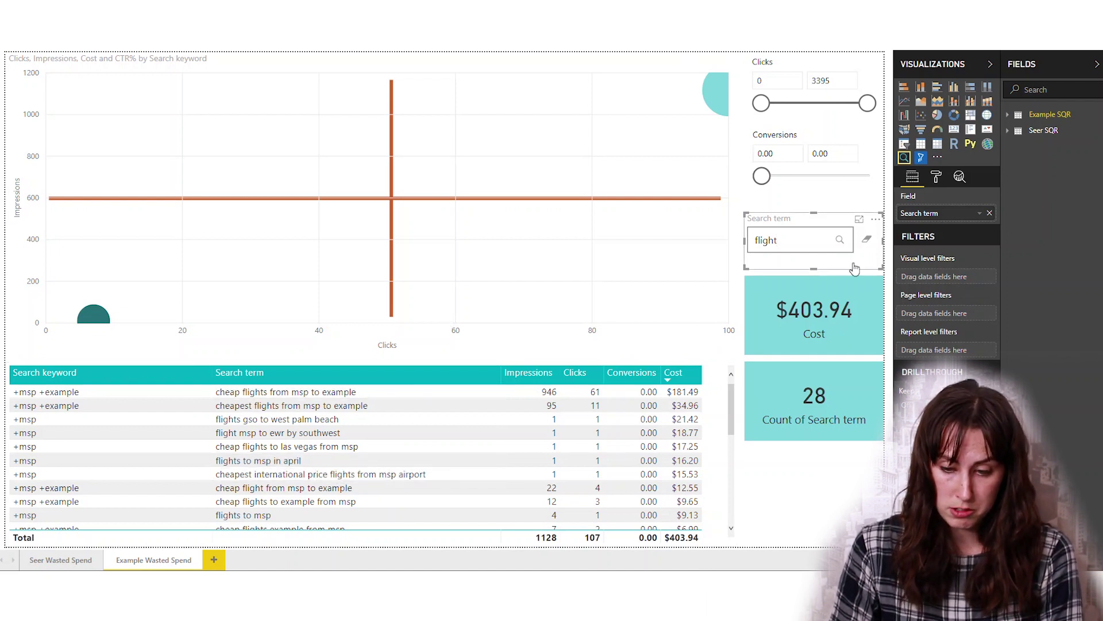
click(867, 239)
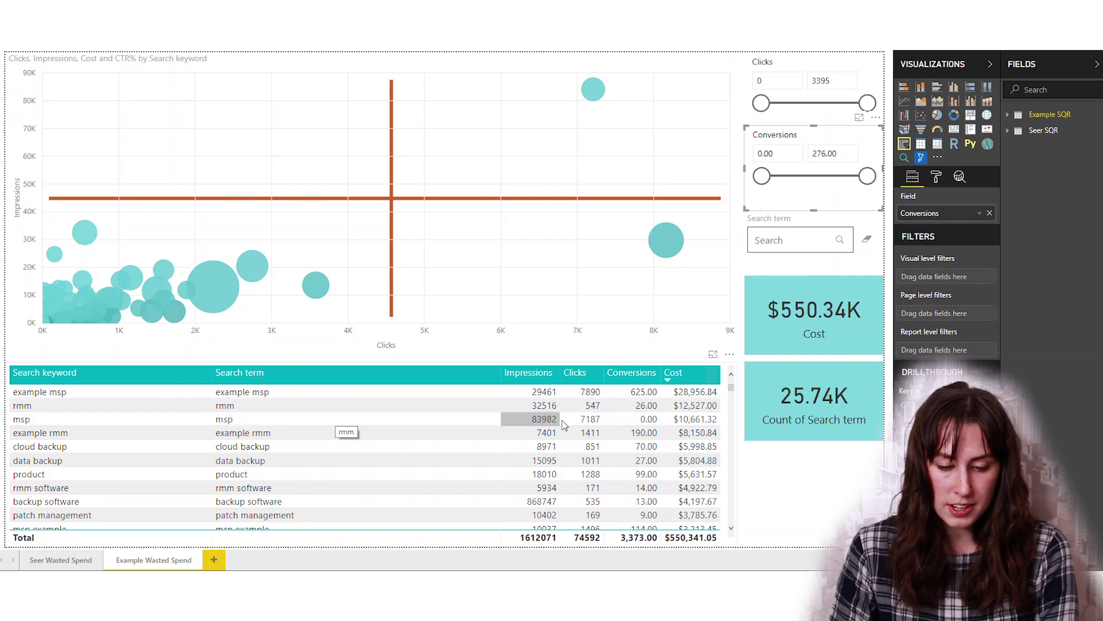
- Filter search terms to 'msp', showing 4582 terms costing $96.53K
click(786, 241)
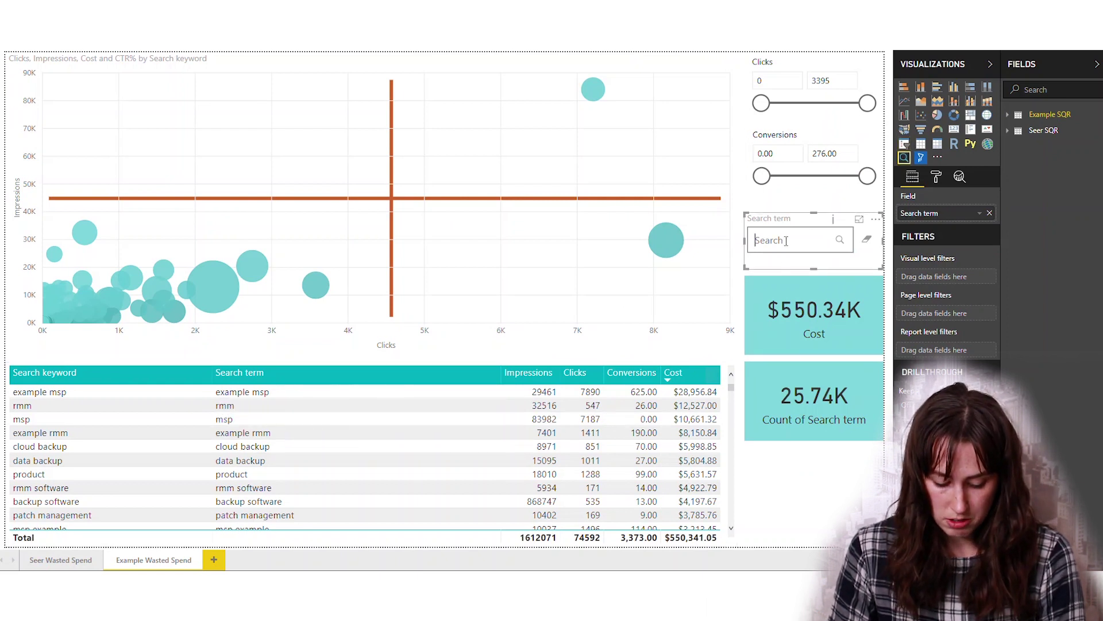
text(msp)
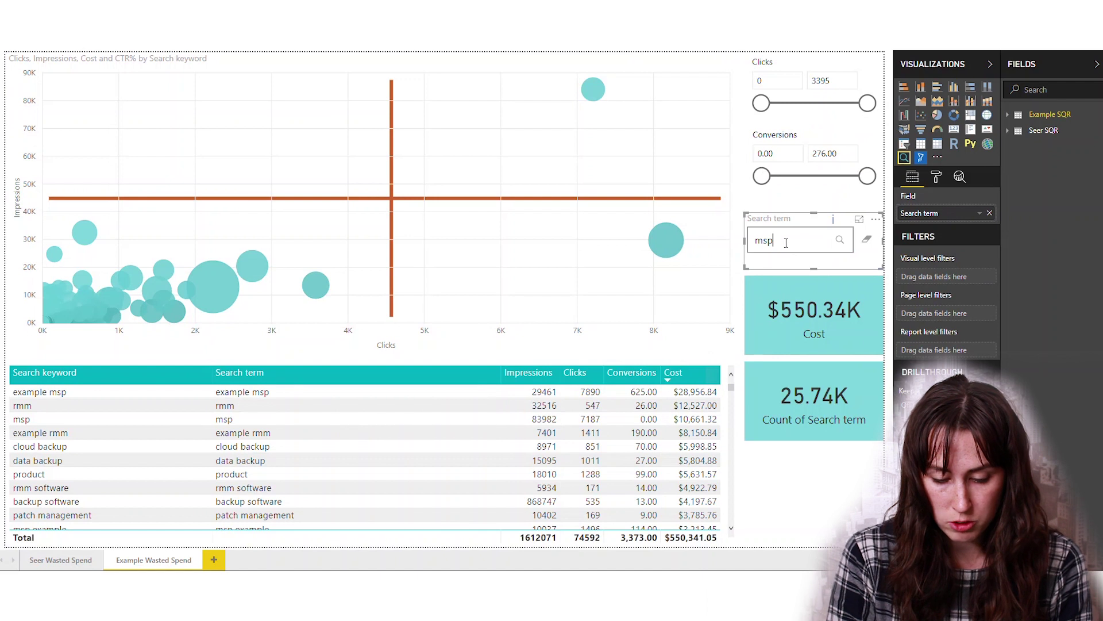
key(Return)
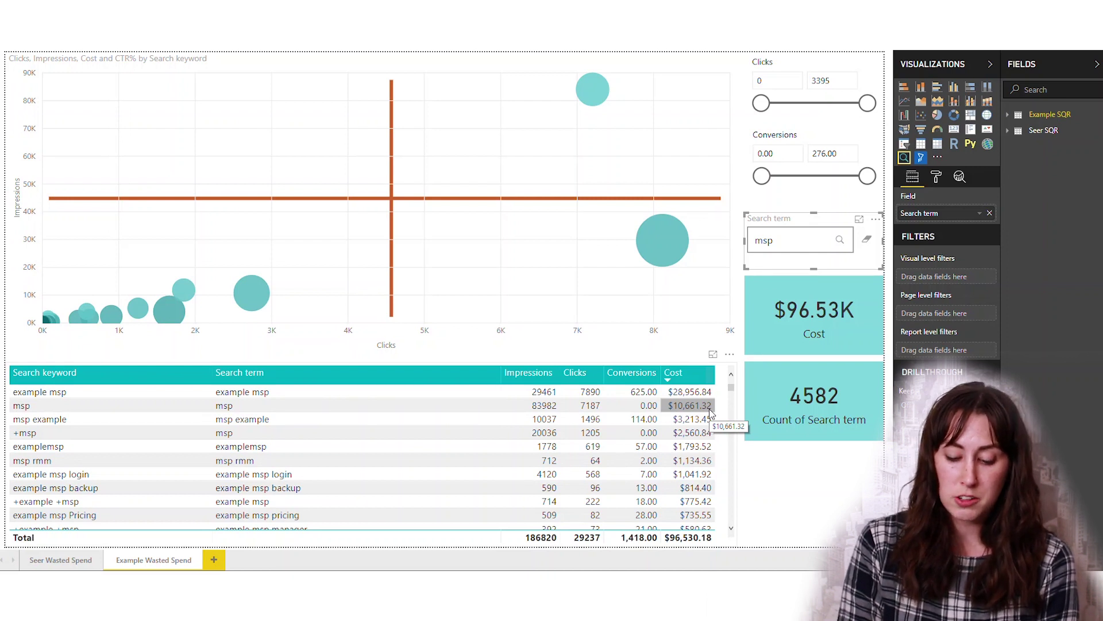
- Clear the msp search and limit the Clicks slicer to 0 clicks
key(BackSpace)
key(BackSpace)
key(BackSpace)
drag(868, 103, 761, 103)
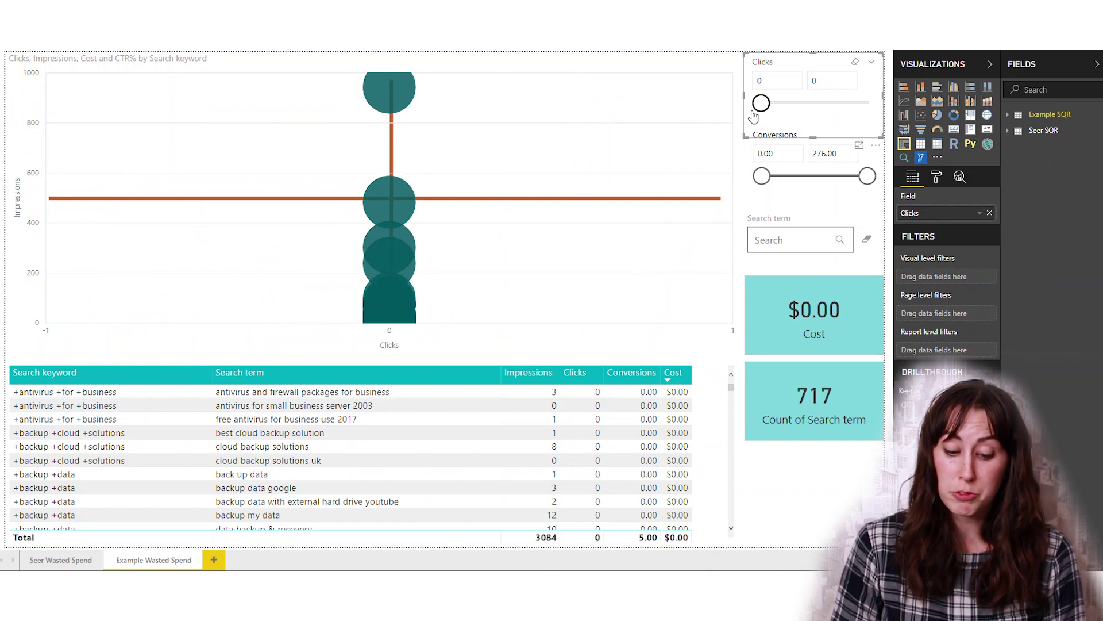
scroll(526, 451, down, 15)
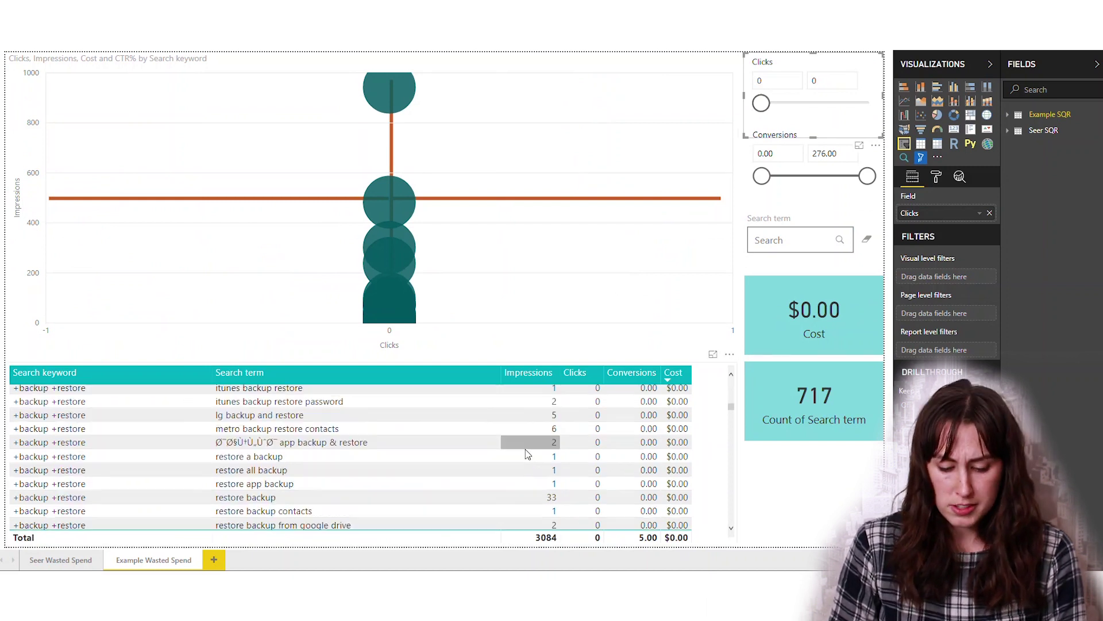
scroll(525, 454, down, 5)
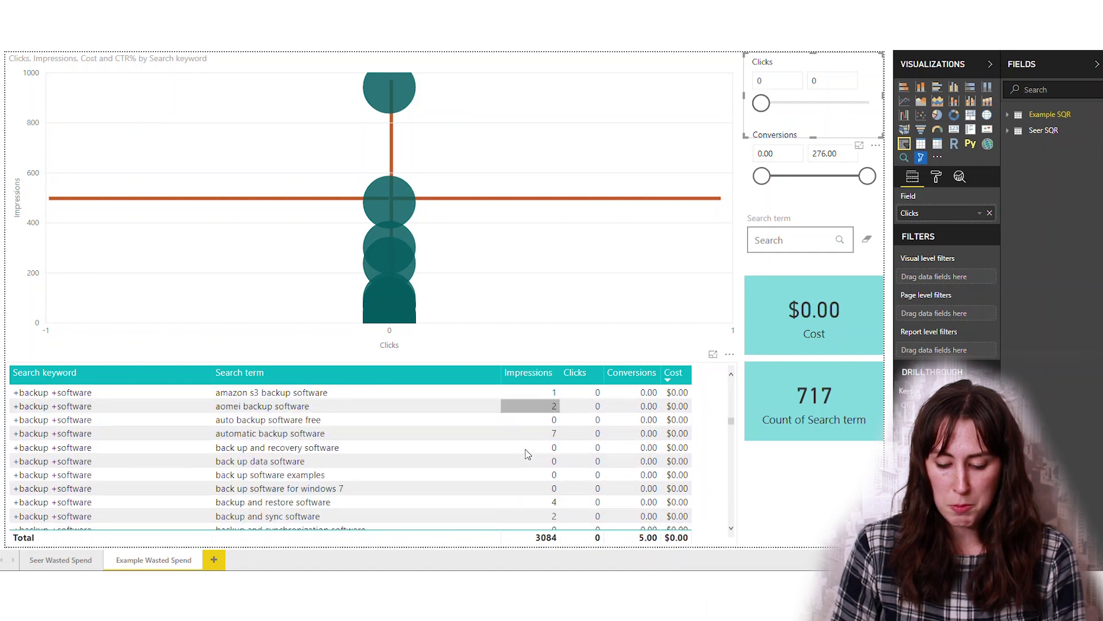
- Search for 'whatsapp' terms and widen the Clicks range back to 3395
click(820, 237)
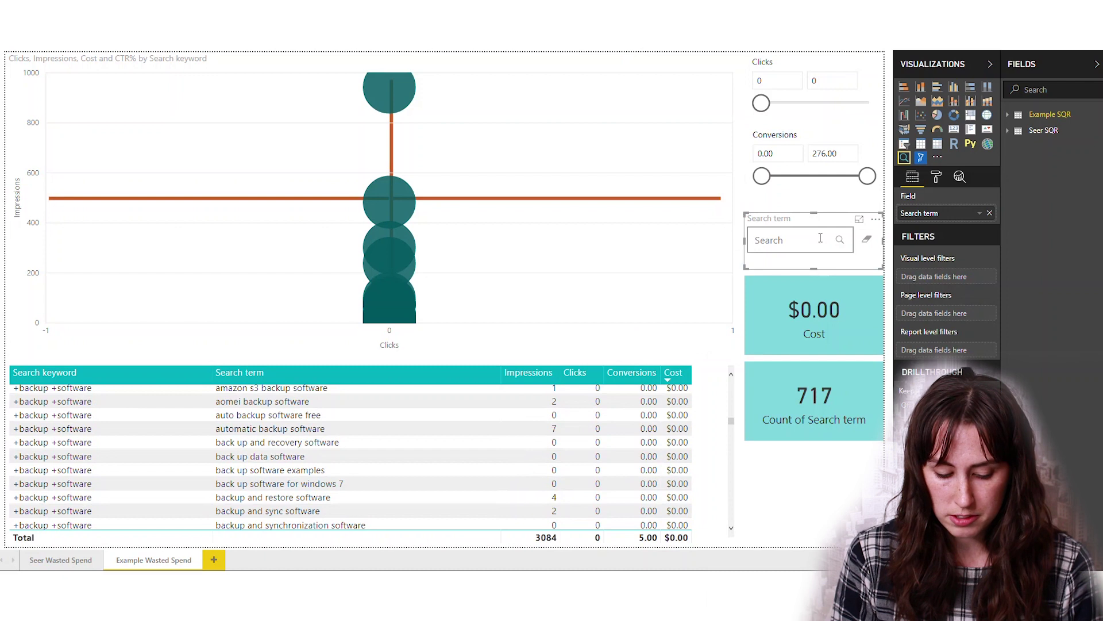
text(whatsapp)
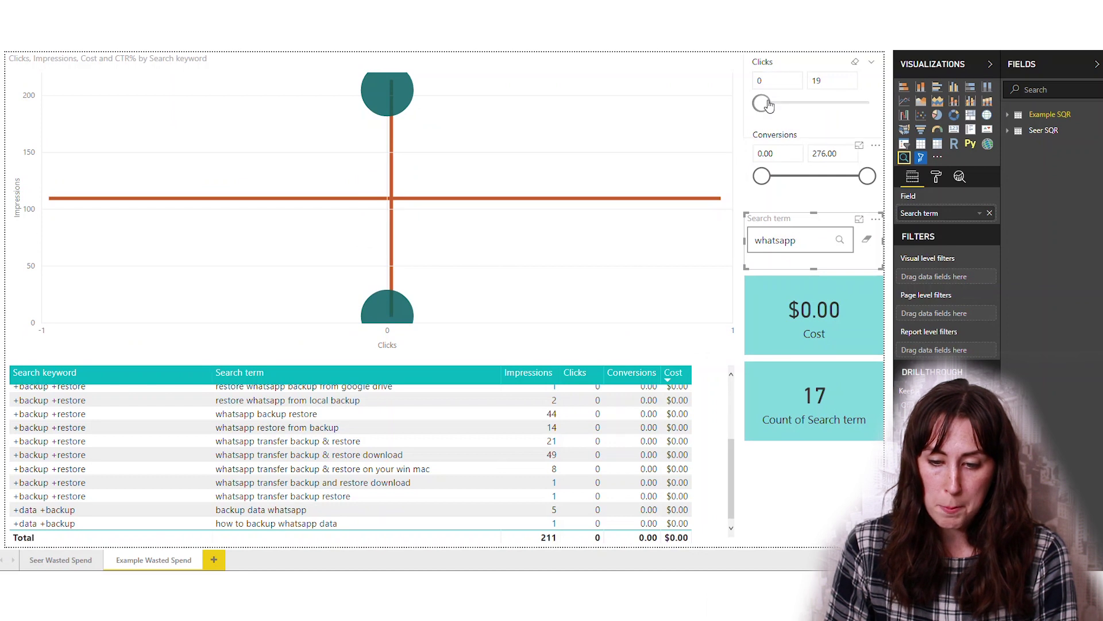
drag(761, 103, 872, 107)
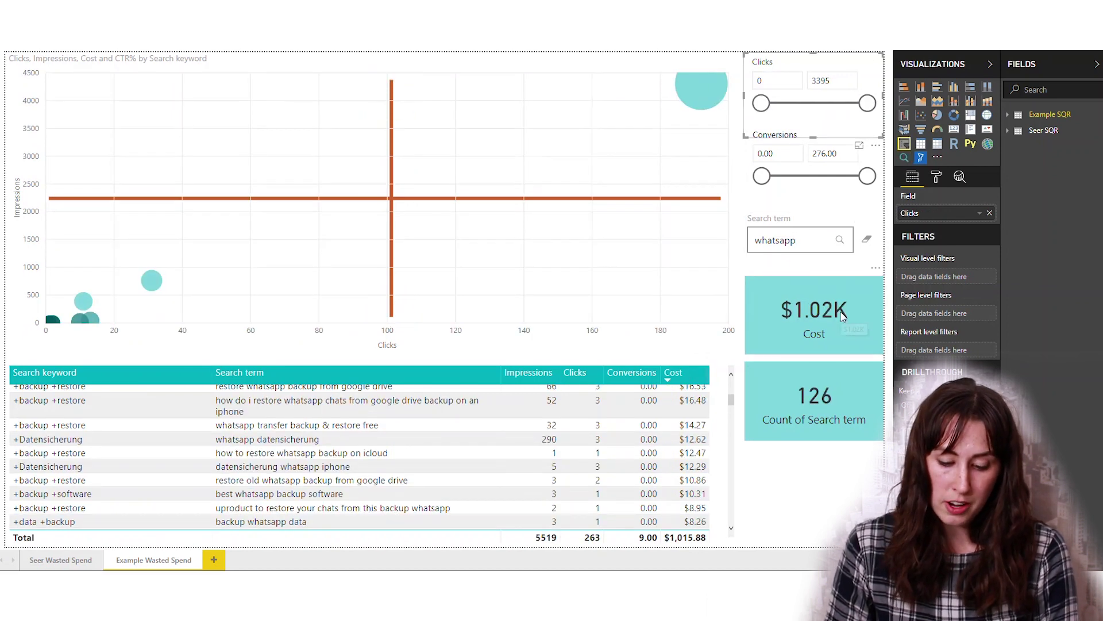
- Read the Cost card showing $1.02K for the 126 whatsapp search terms
mouse_move(835, 315)
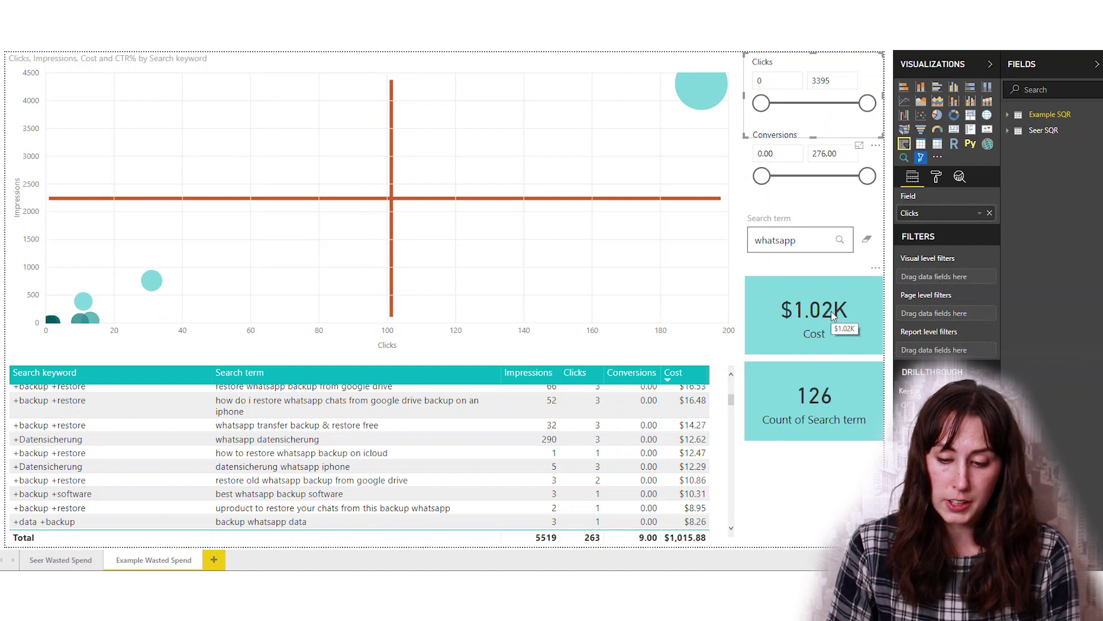